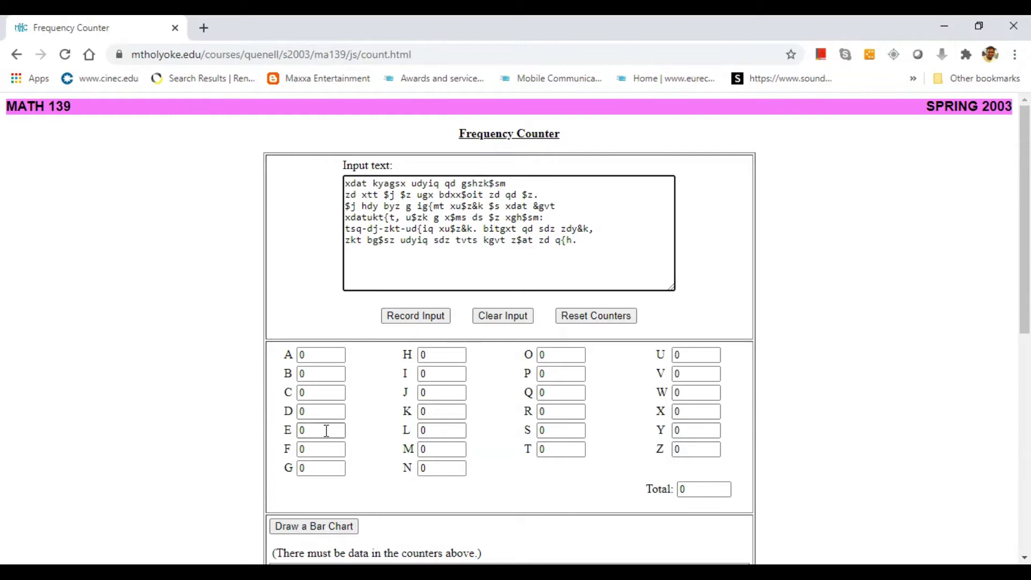
- Record the letter counts of the entered ciphertext and draw them as a bar chart
click(438, 326)
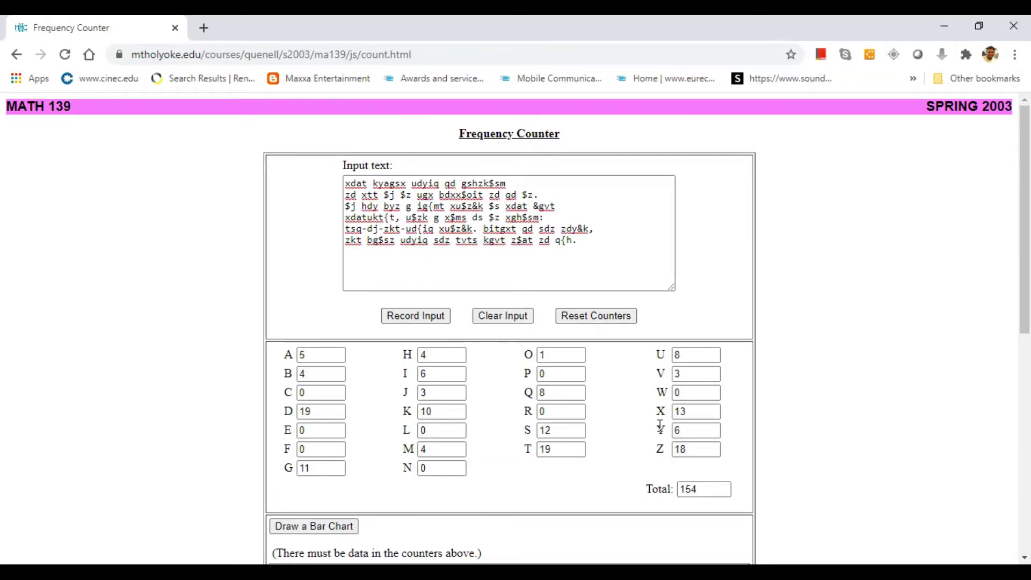
scroll(658, 425, down, 6)
click(335, 230)
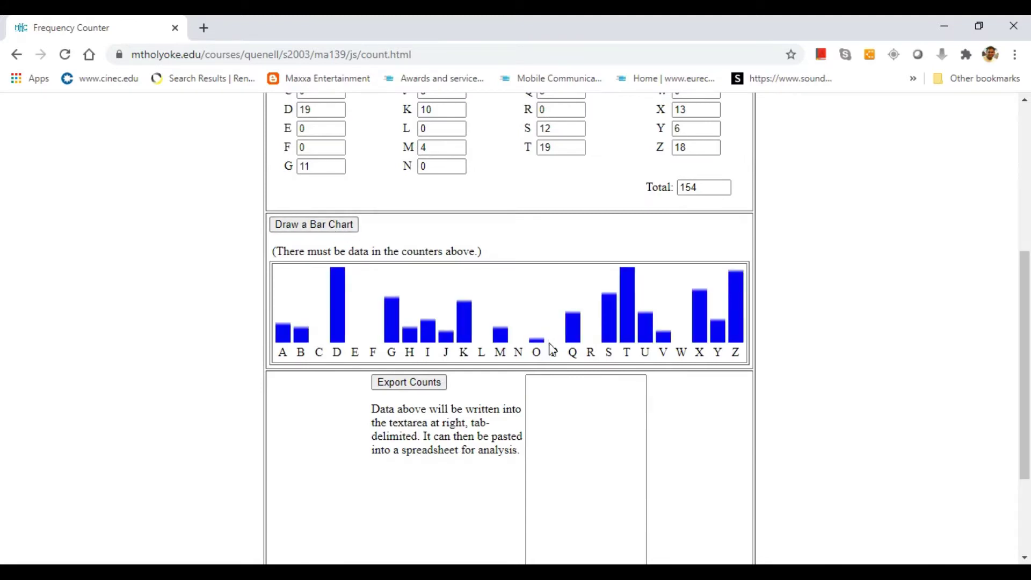
- Export the letter counts as a text list and compare the rows for the letters D and T
scroll(554, 347, down, 3)
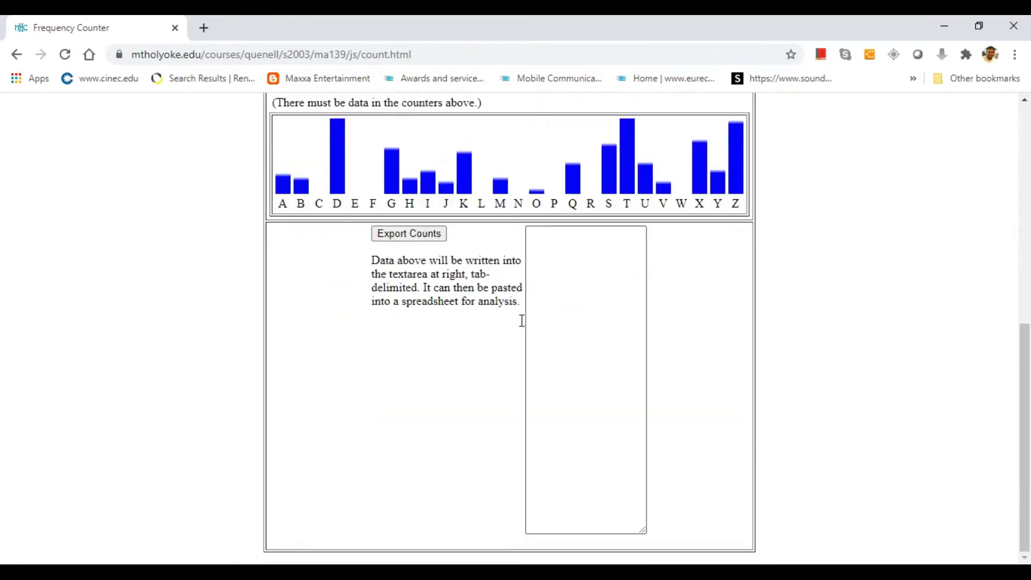
click(410, 236)
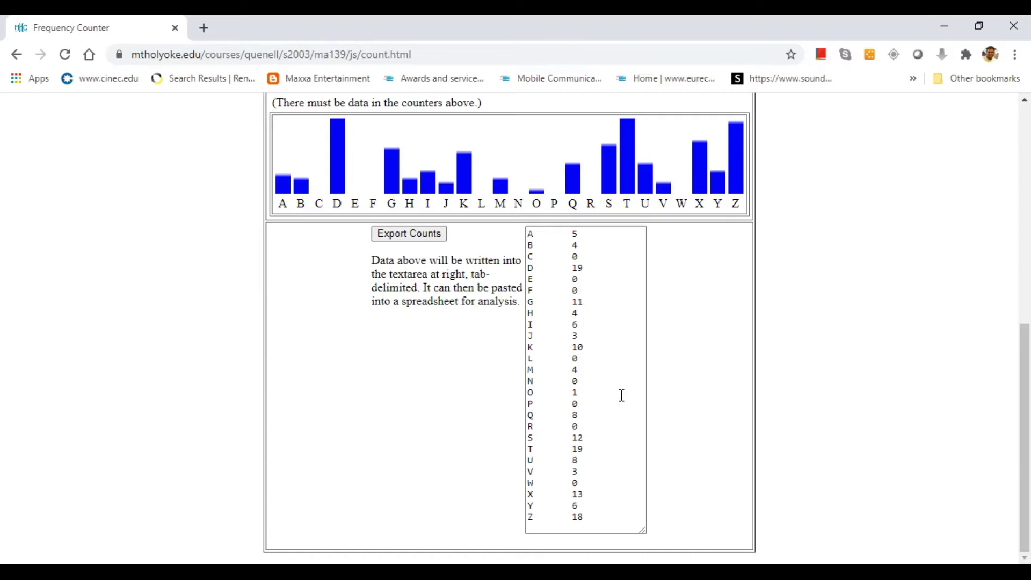
double_click(580, 268)
click(550, 268)
click(583, 441)
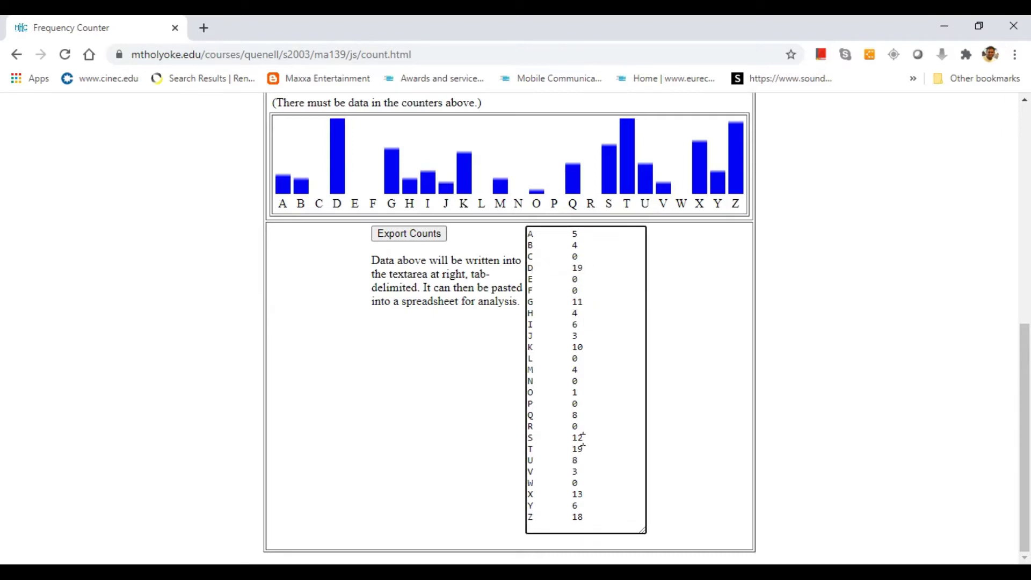
drag(584, 449, 510, 454)
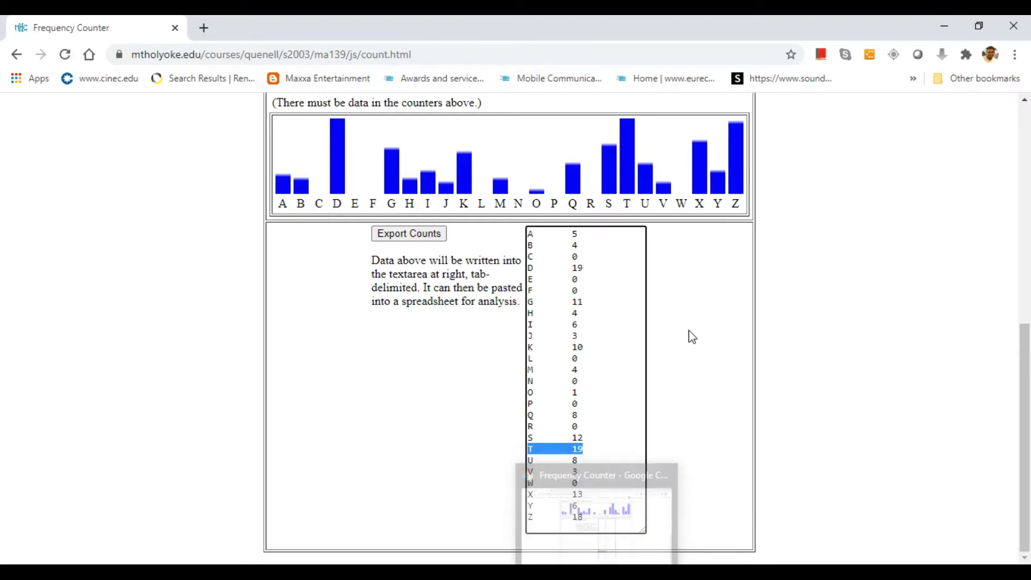
triple_click(581, 267)
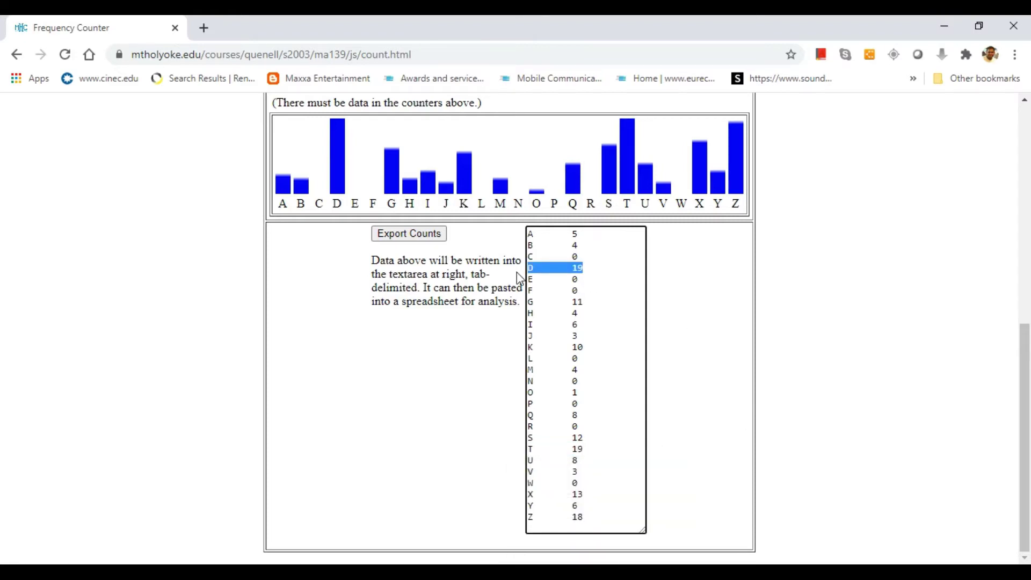
drag(599, 446, 580, 437)
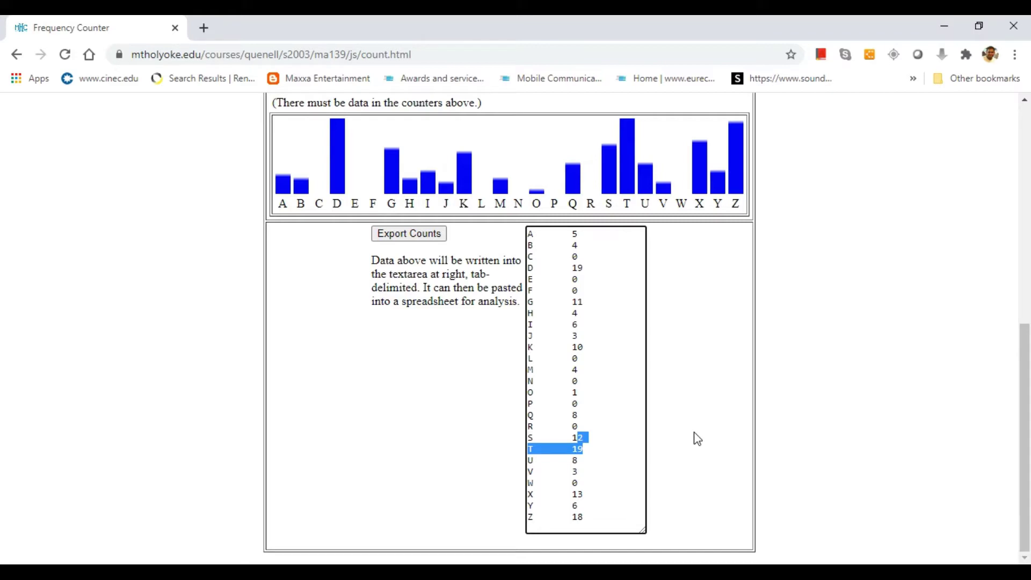
click(778, 385)
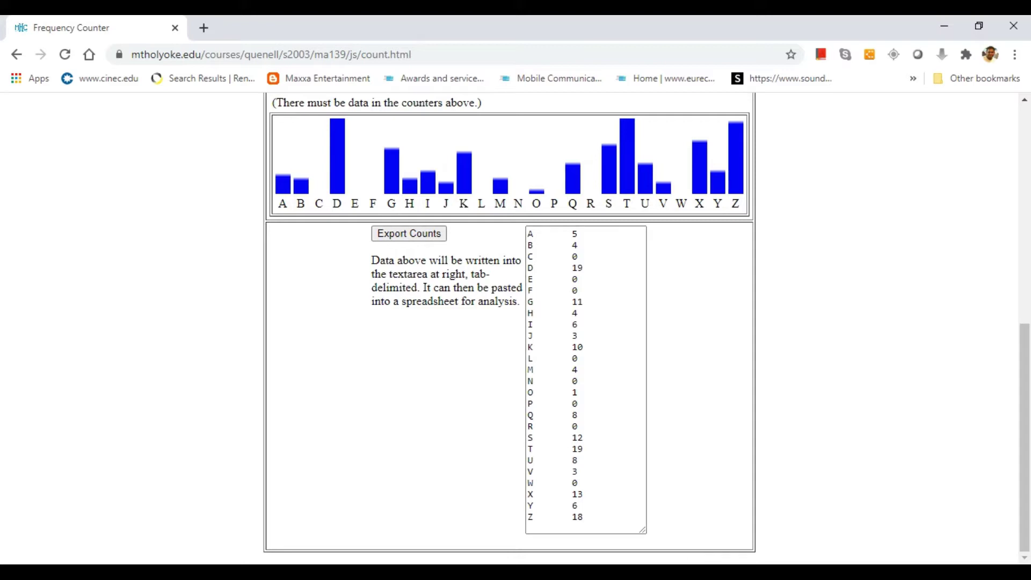
- Switch to the ciphertext slide in PowerPoint and compare the letters of the words "xdat" and "xtt" for shared and repeated characters
click(806, 573)
click(840, 511)
click(769, 343)
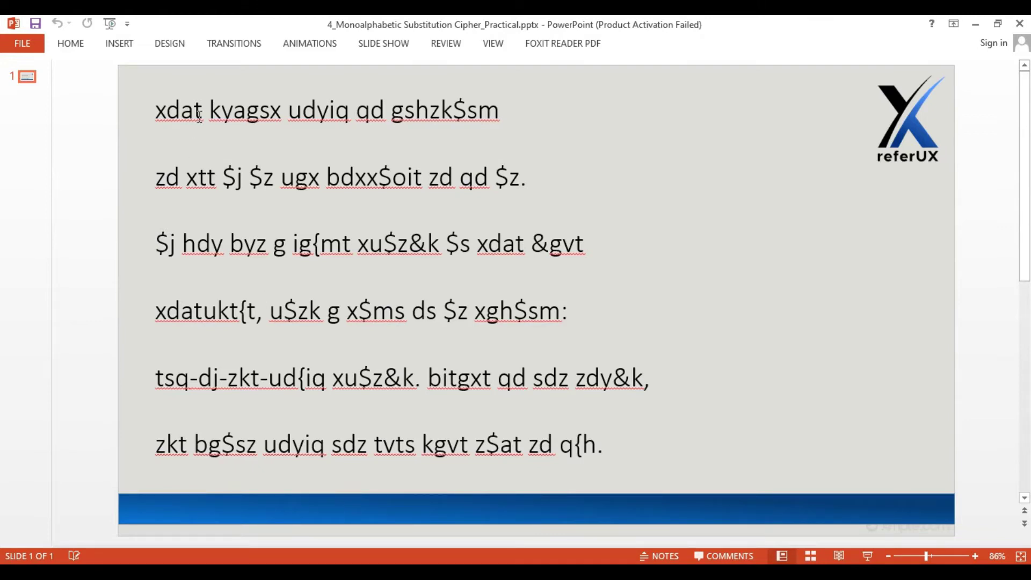
drag(202, 115, 160, 117)
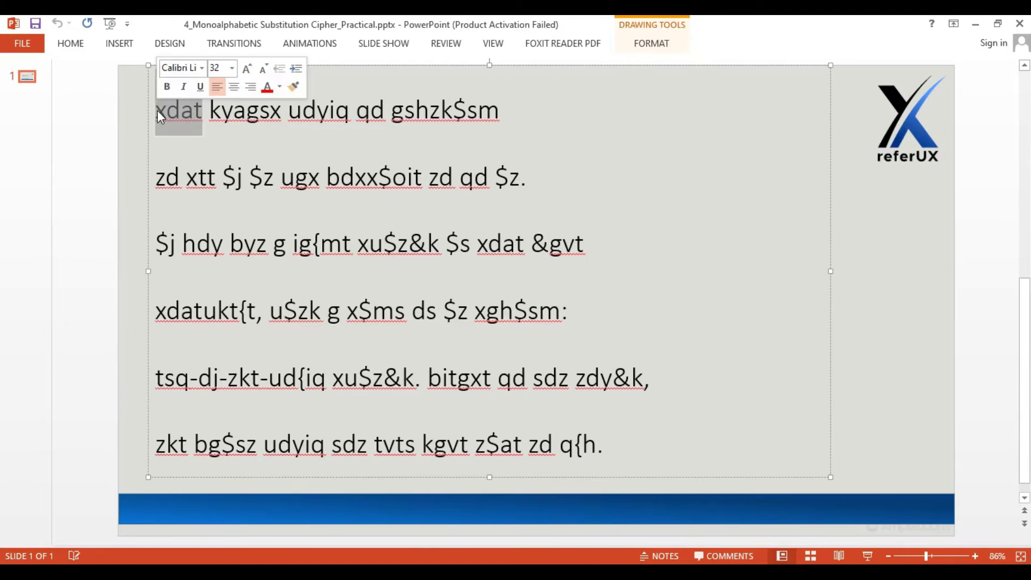
drag(216, 178, 187, 178)
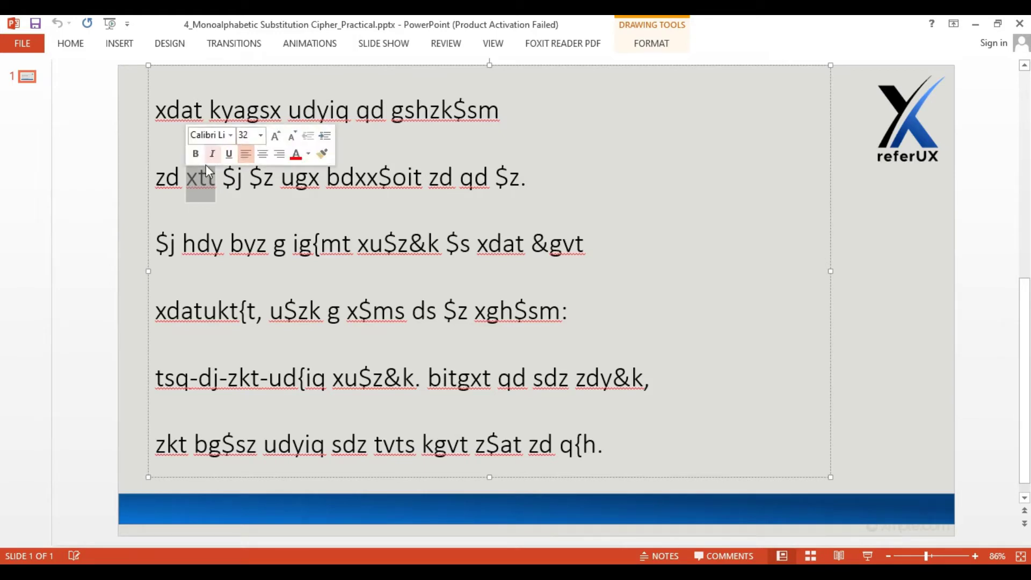
click(191, 201)
drag(168, 116, 156, 116)
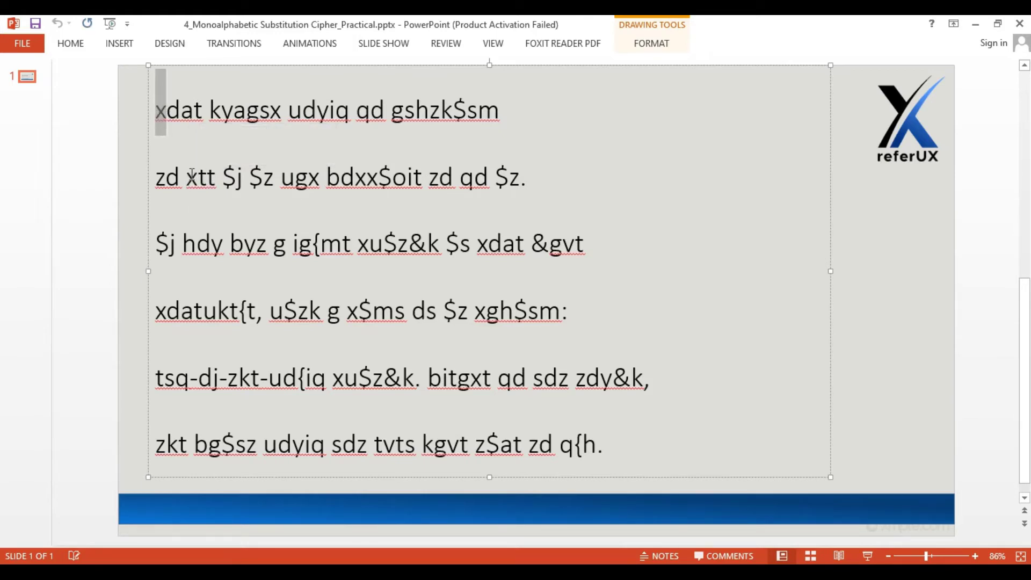
drag(199, 179, 190, 180)
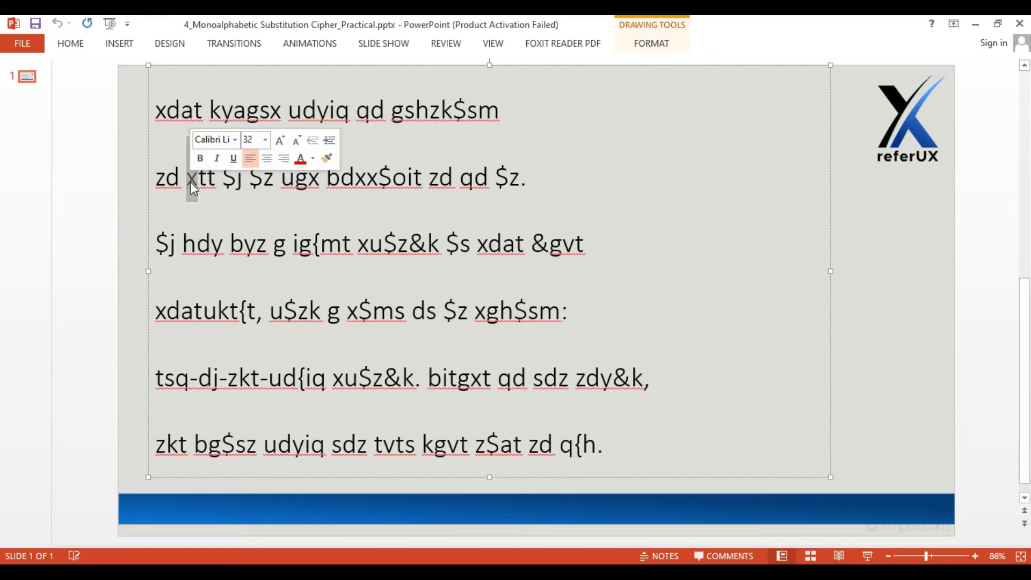
drag(195, 116, 209, 117)
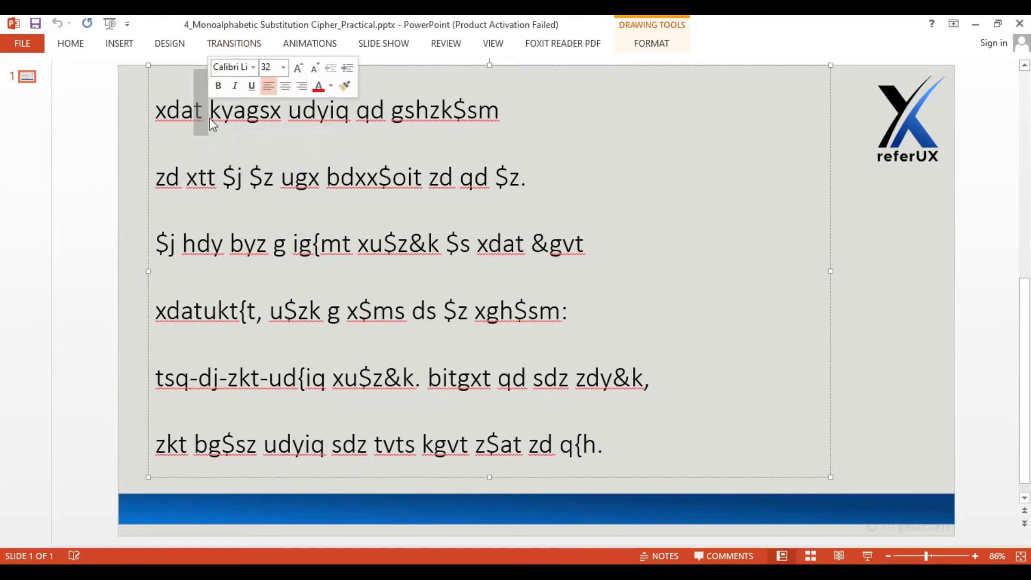
drag(207, 179, 218, 180)
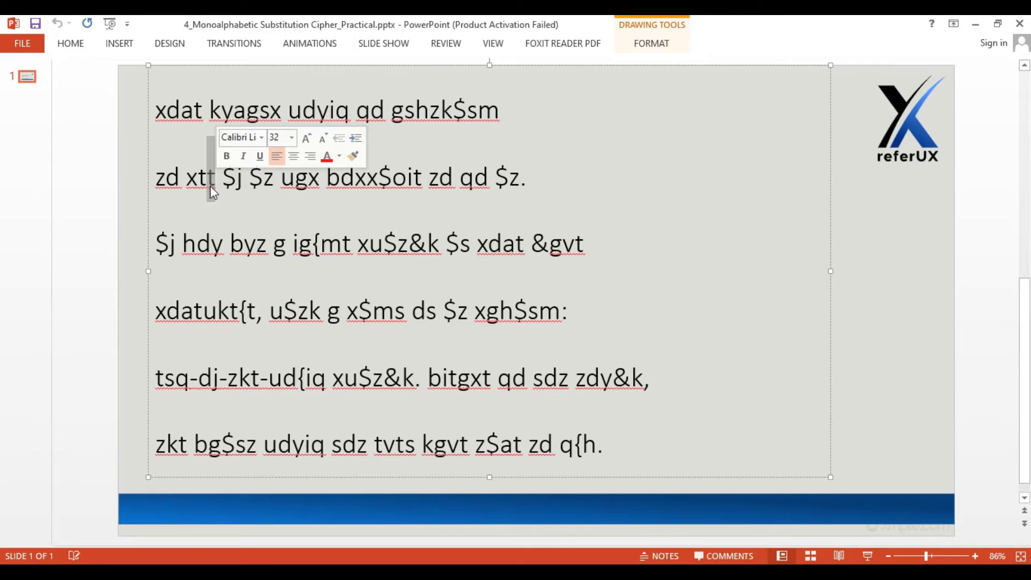
key(shift+Left)
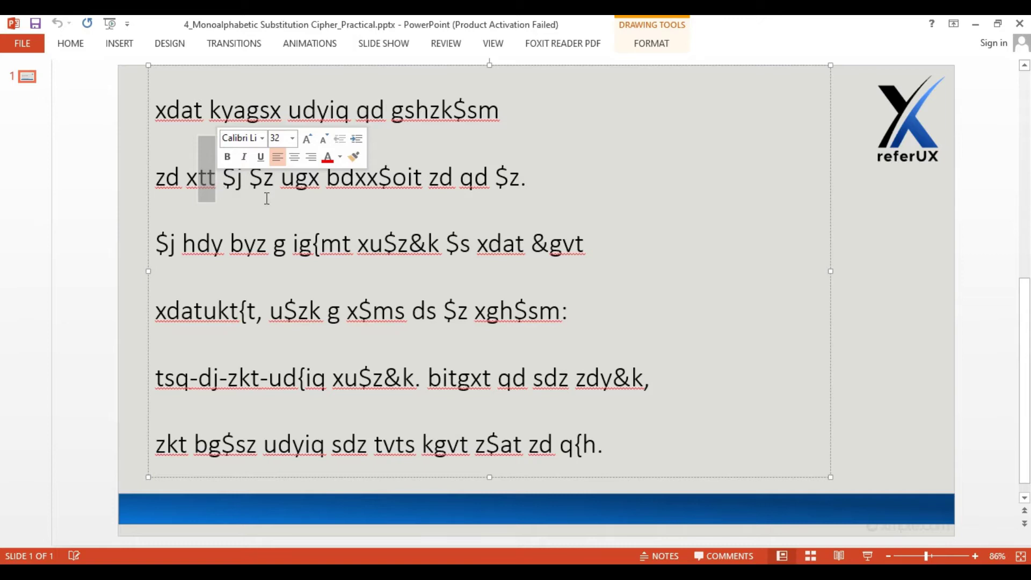
click(327, 222)
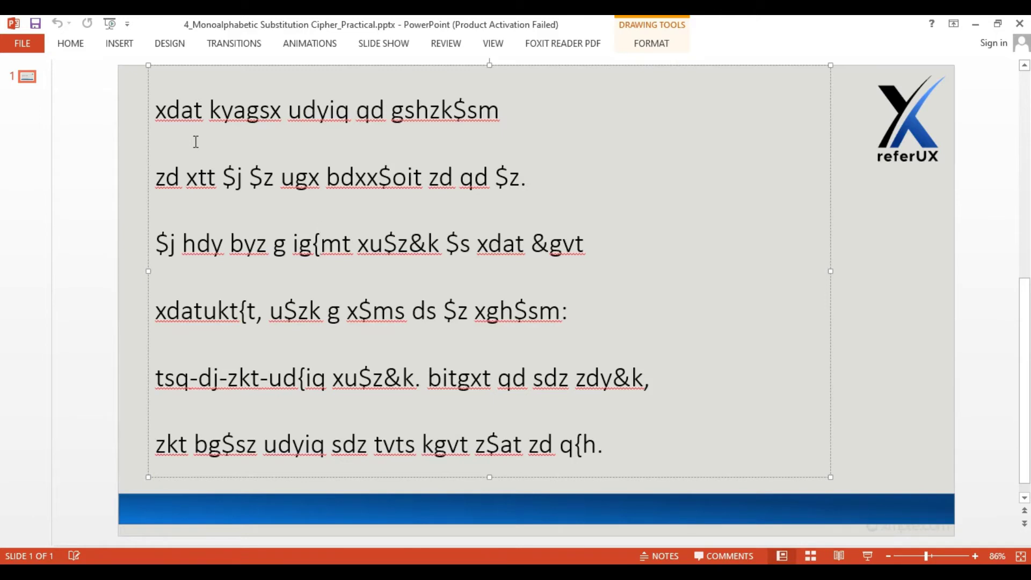
- Replace every lowercase "t" in the ciphertext with "E", matching case, and move the Replace dialog clear of the text
key(ctrl+f)
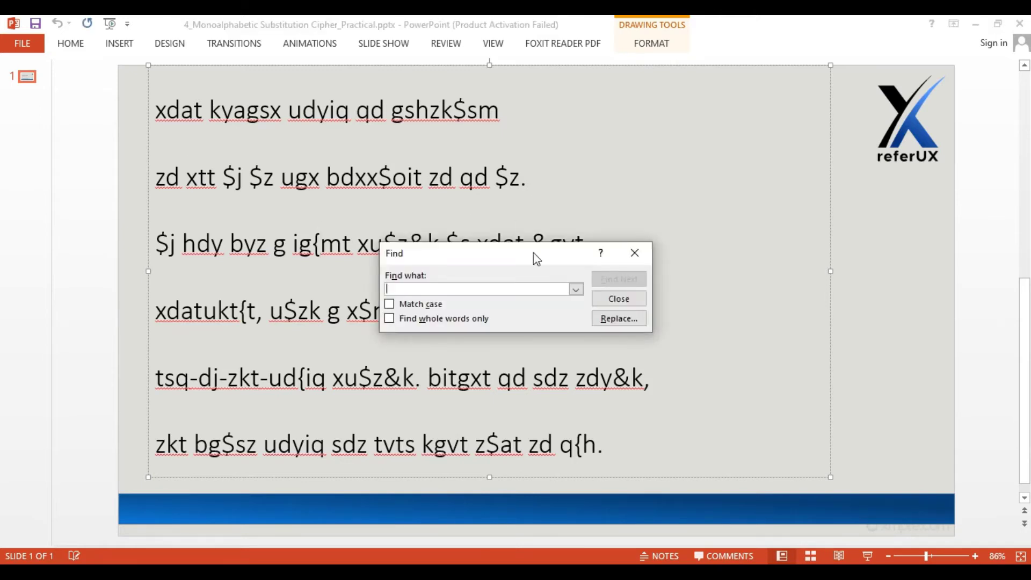
click(616, 318)
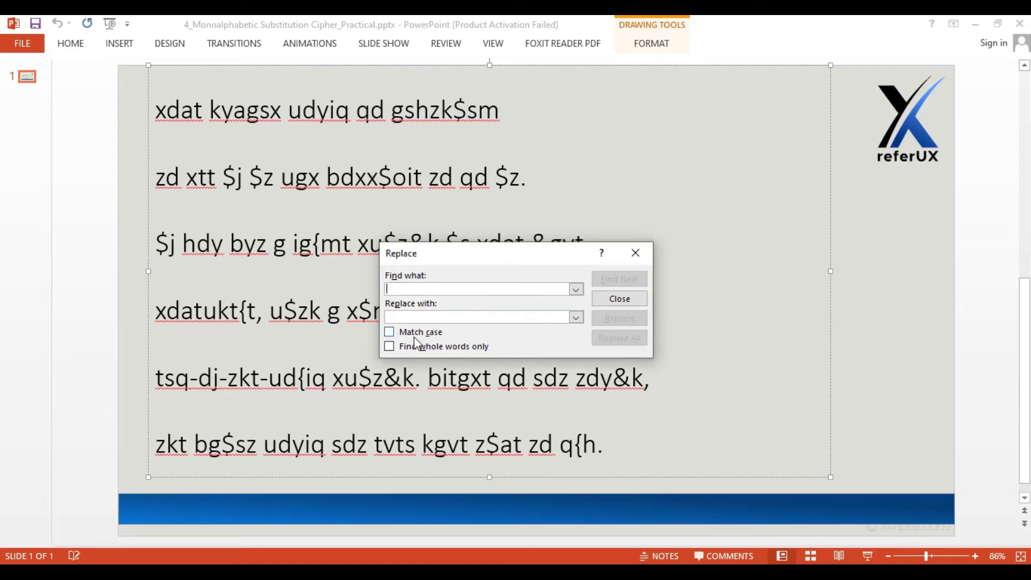
click(389, 332)
click(411, 289)
text(t)
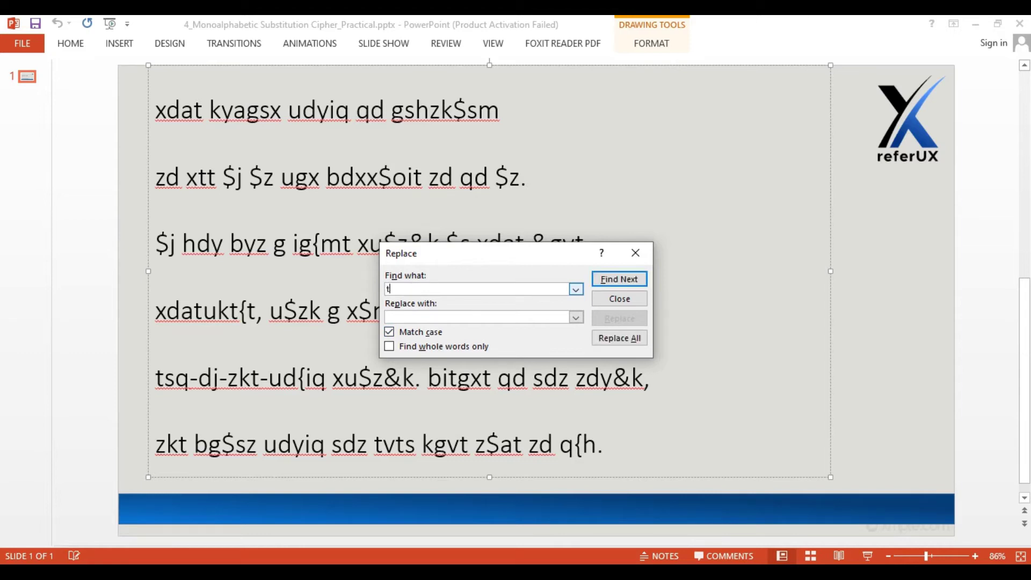
key(Tab)
text(E)
click(631, 340)
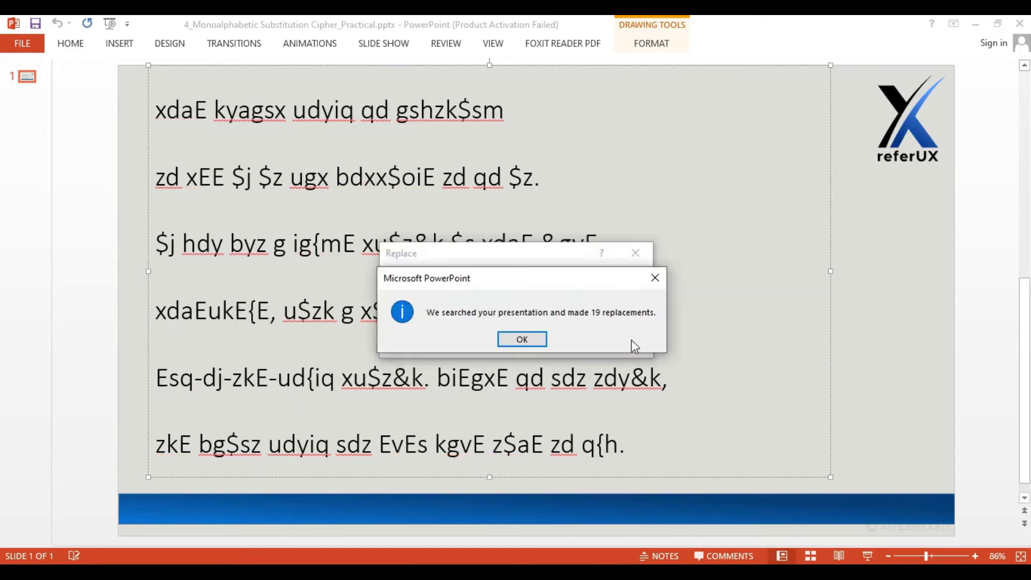
click(522, 340)
drag(501, 258, 761, 102)
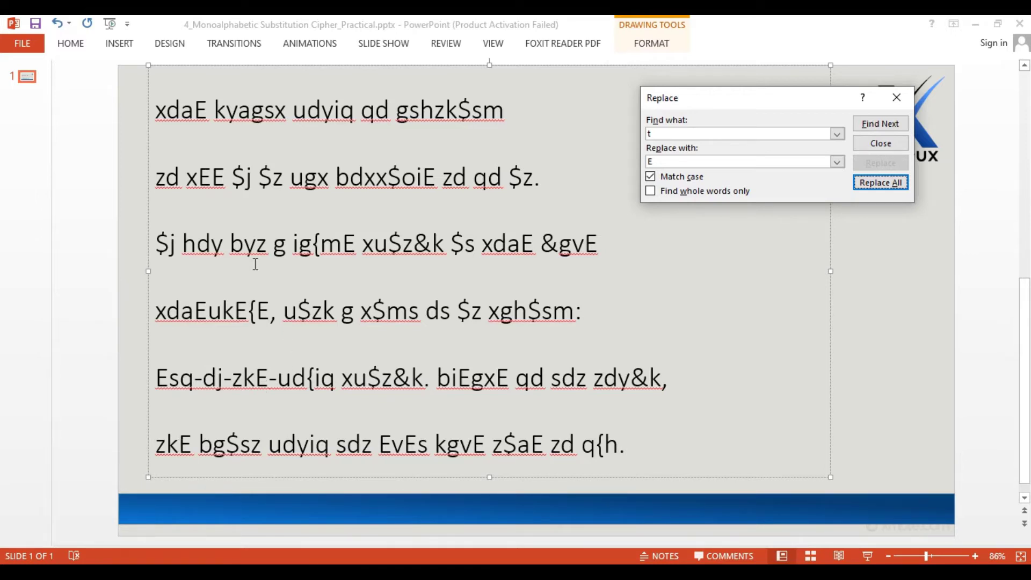
- Replace every lowercase "x" in the ciphertext with "S" and check the three-letter word in the second line
drag(187, 176, 220, 180)
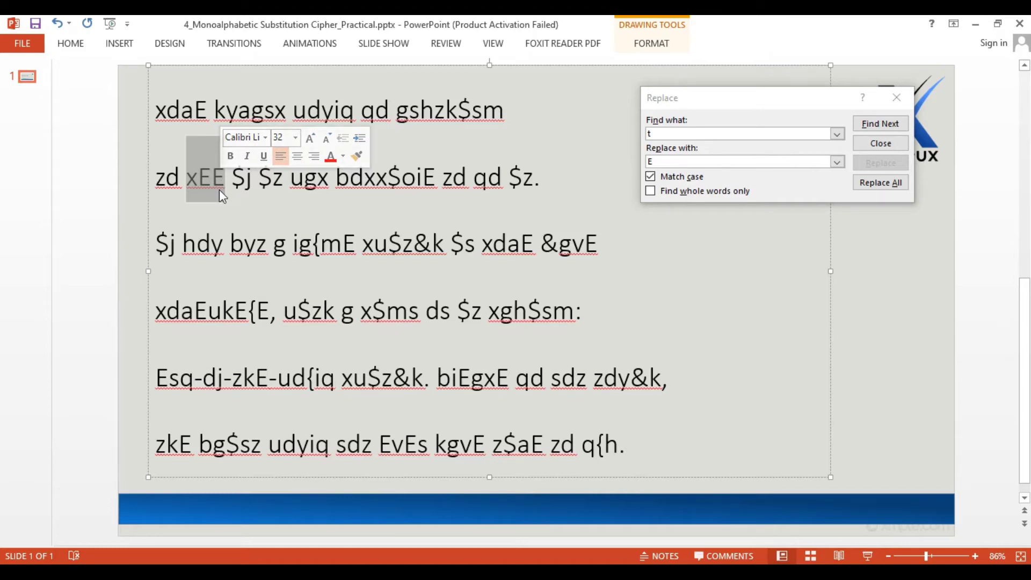
click(198, 185)
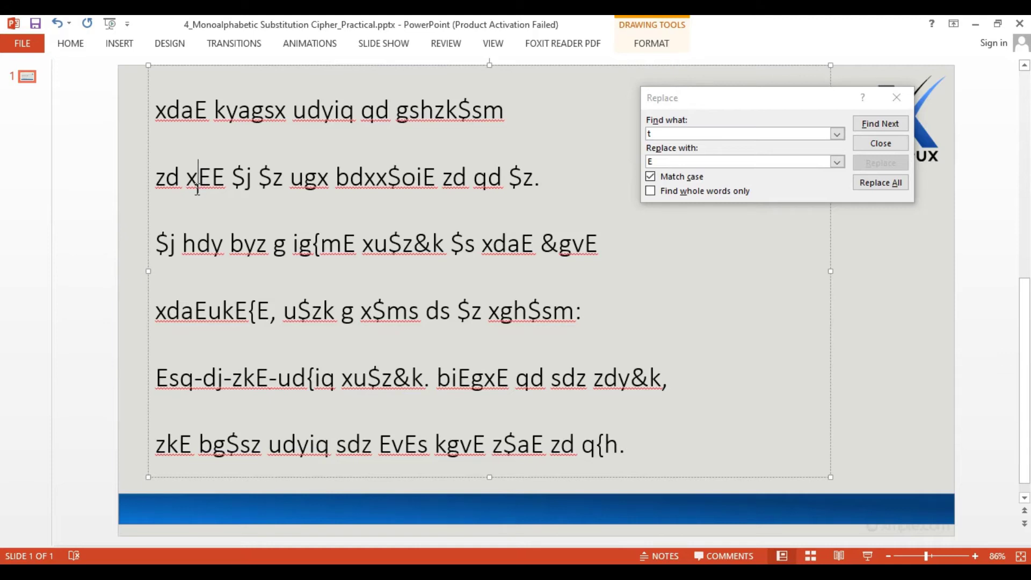
click(653, 151)
text(x)
key(Tab)
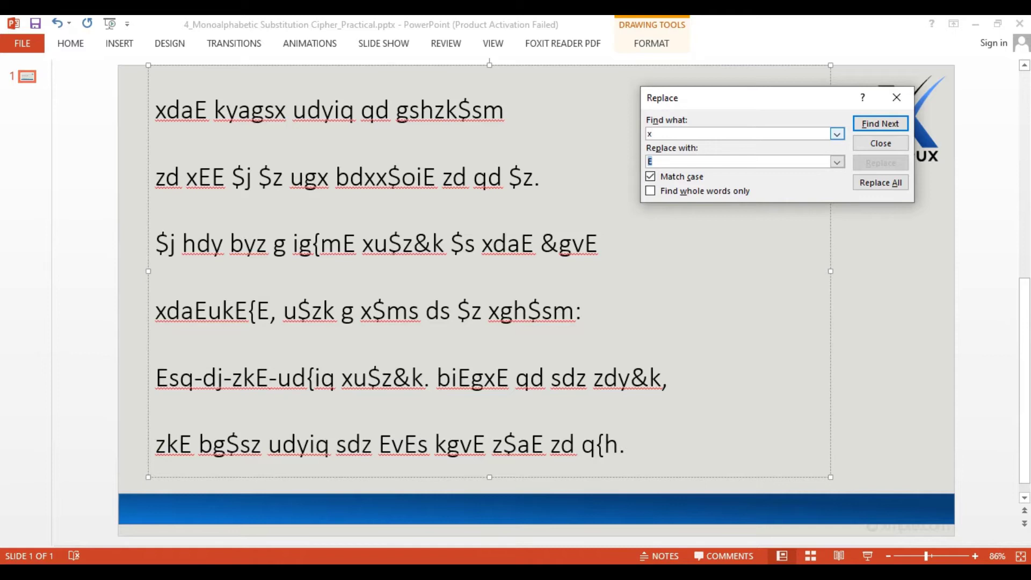
text(S)
click(881, 183)
click(503, 340)
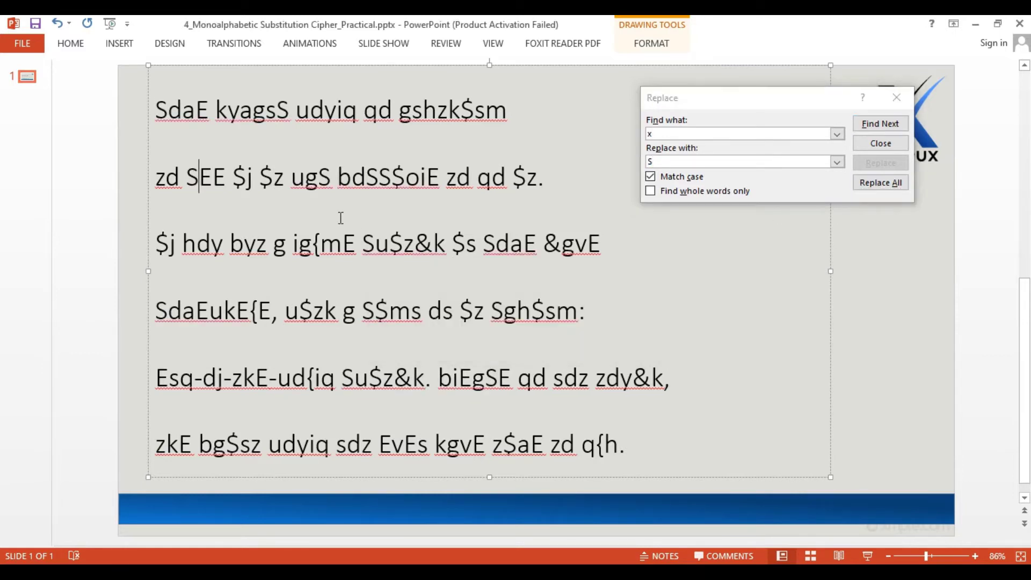
drag(224, 176, 189, 177)
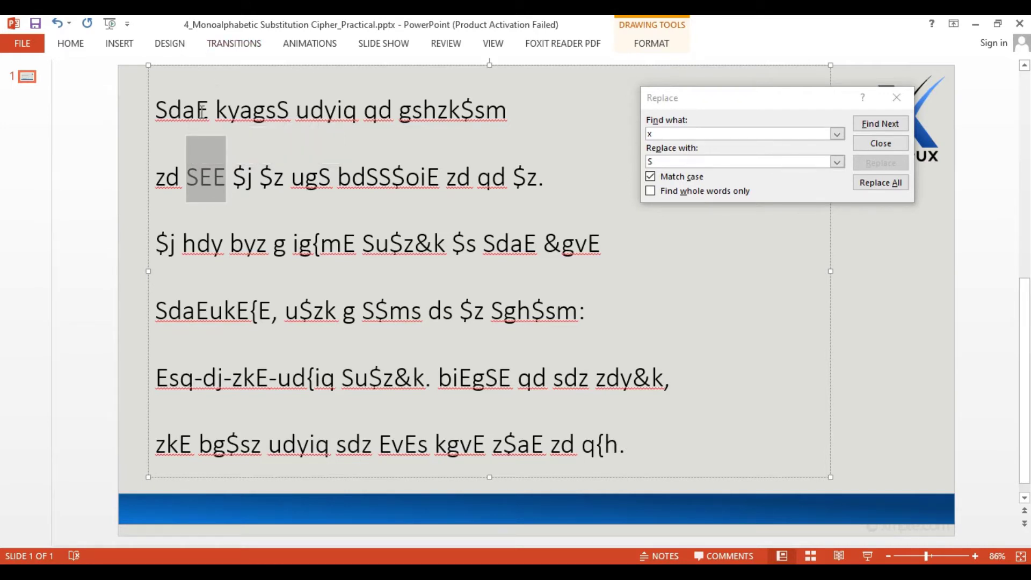
- Replace every lowercase "d" in the ciphertext with "O", keeping the match-case option on
key(ctrl+Home)
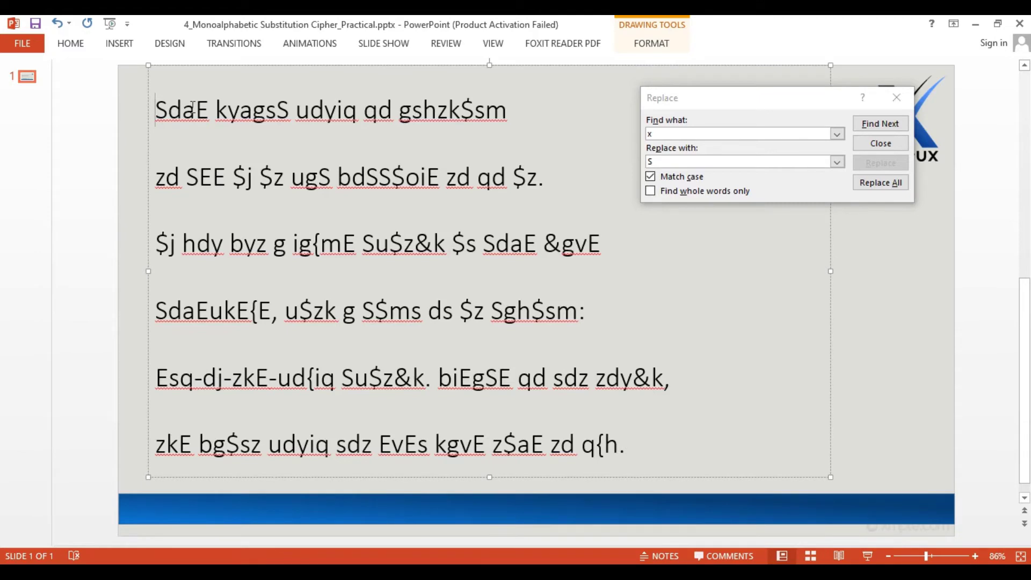
click(676, 136)
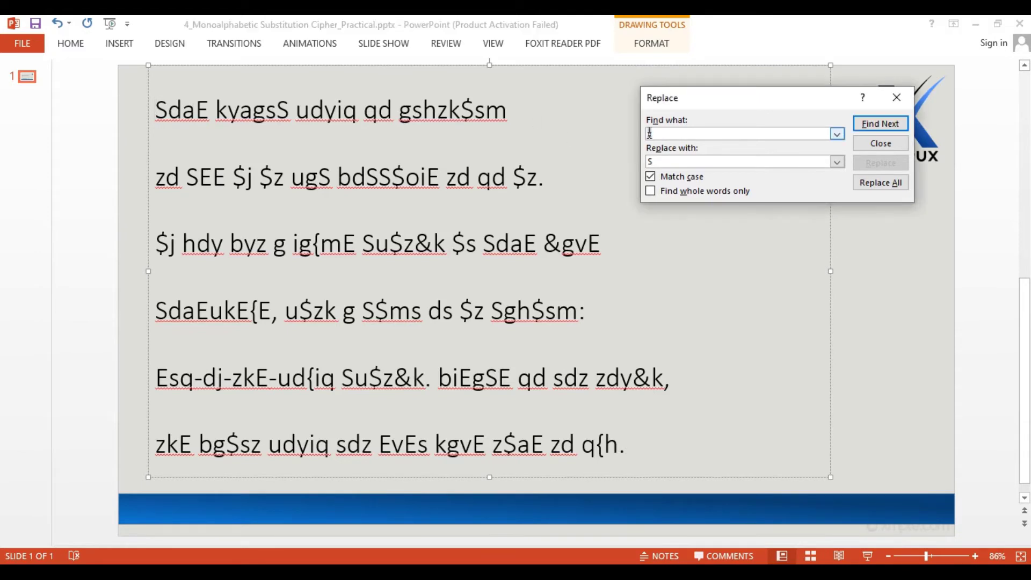
double_click(649, 135)
text(d)
key(Tab)
text(O)
click(887, 182)
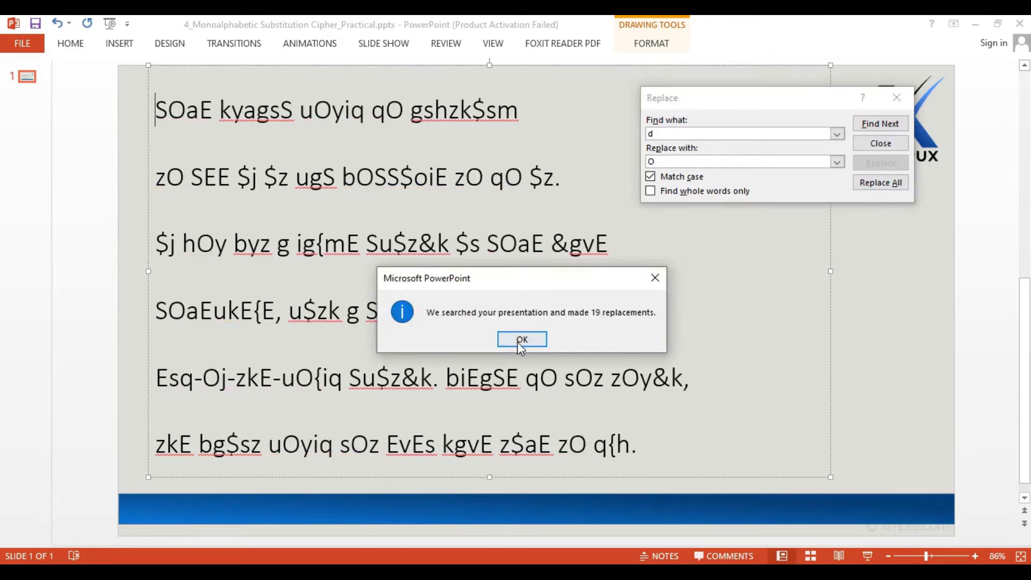
click(521, 340)
- Replace every lowercase "a" in the ciphertext with "M" and check the first word of the text
double_click(650, 134)
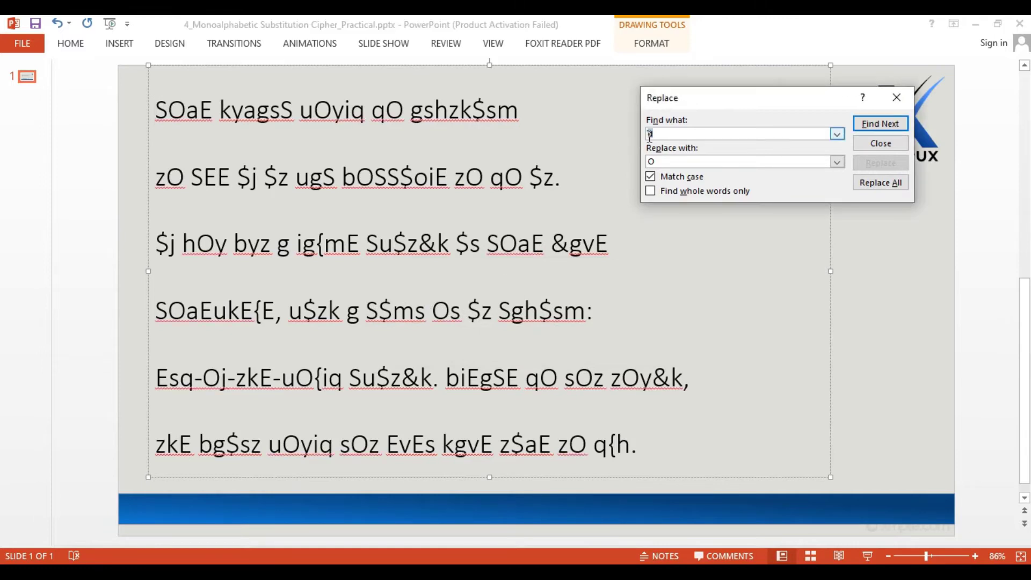
text(a)
key(Tab)
text(M)
click(859, 185)
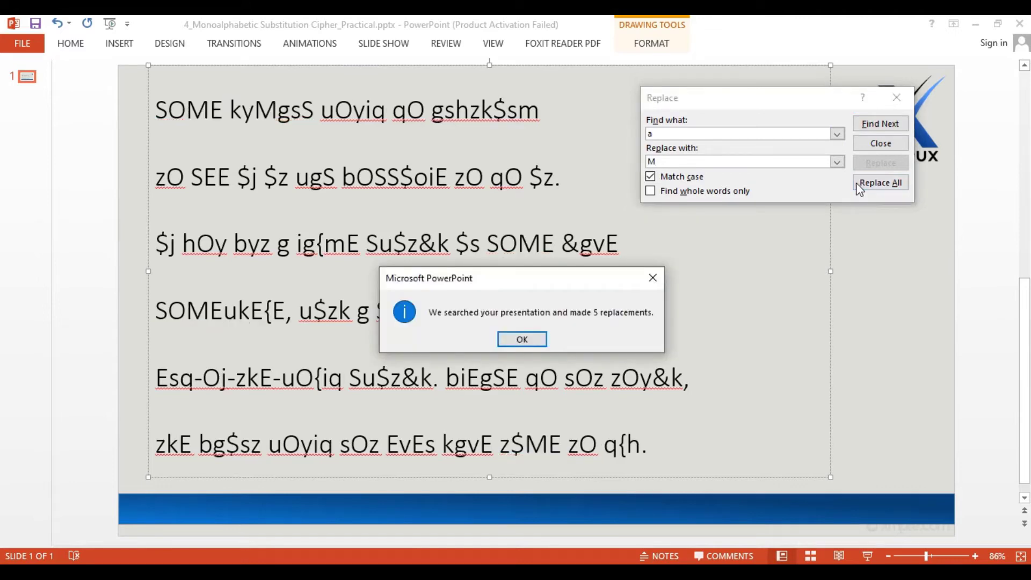
click(522, 339)
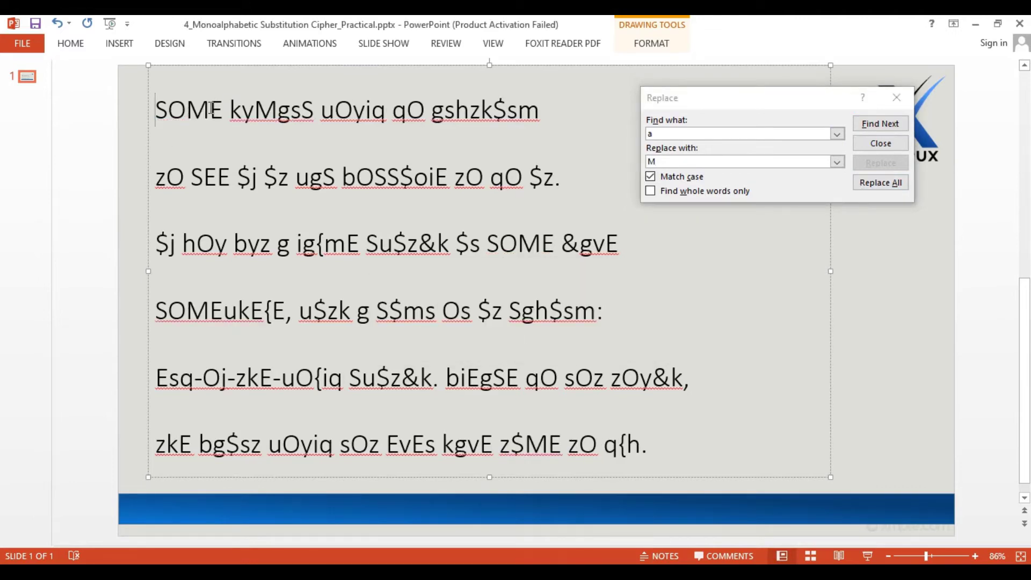
drag(222, 109, 160, 111)
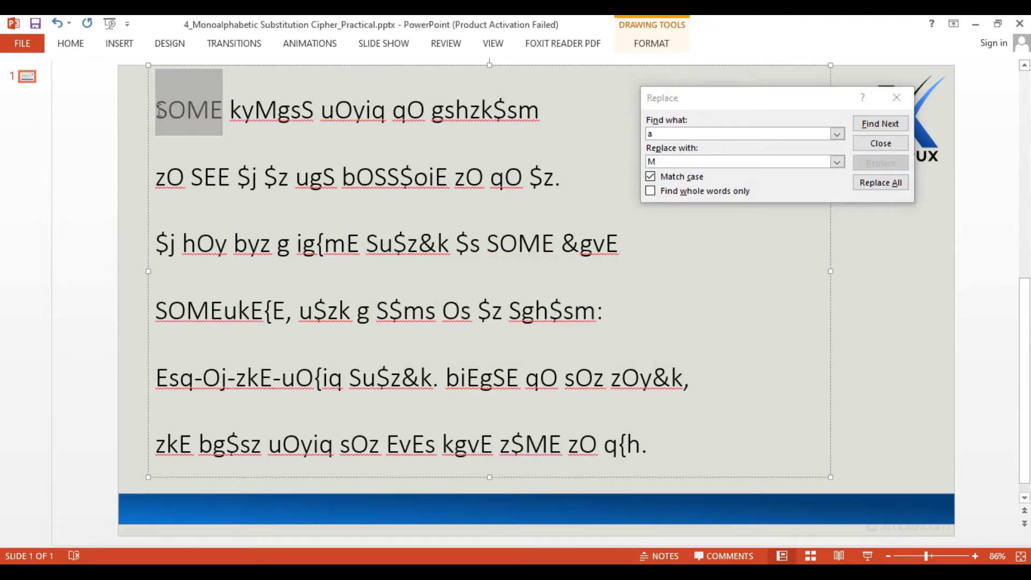
- Examine the first two words of the second line, "zO SEE", to guess which plaintext letter "z" stands for
drag(191, 178, 217, 178)
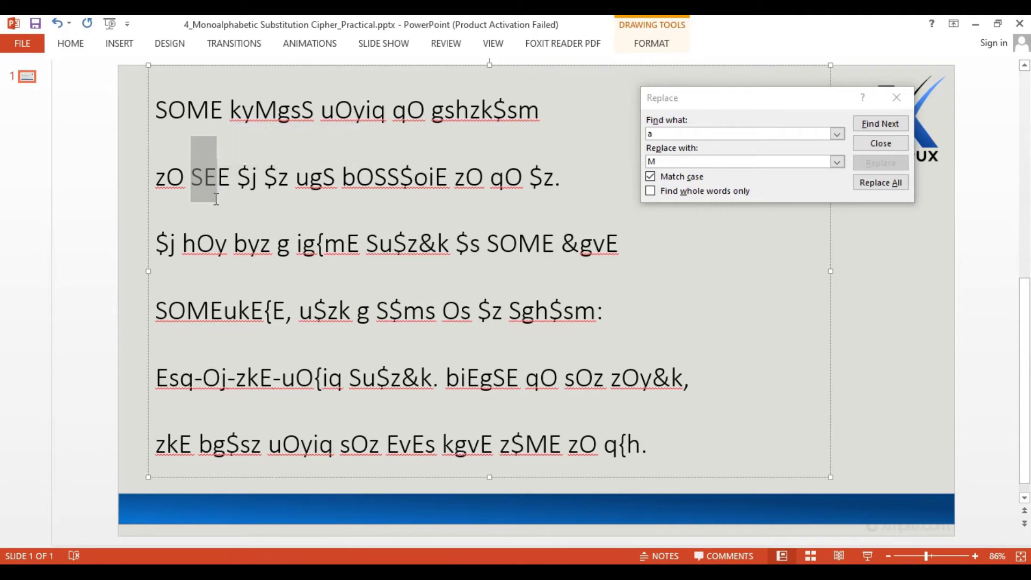
click(218, 203)
drag(164, 182, 179, 182)
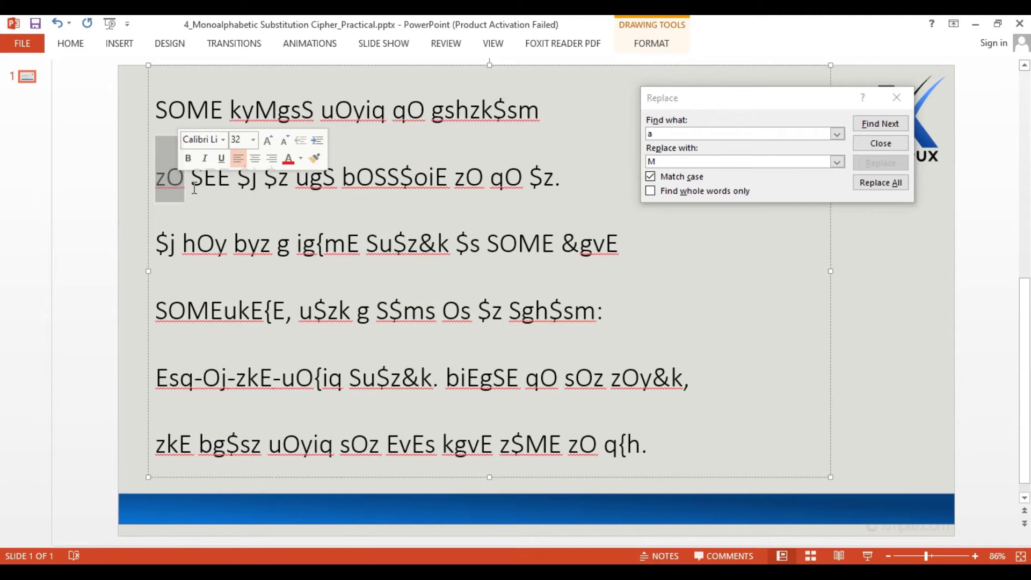
click(192, 186)
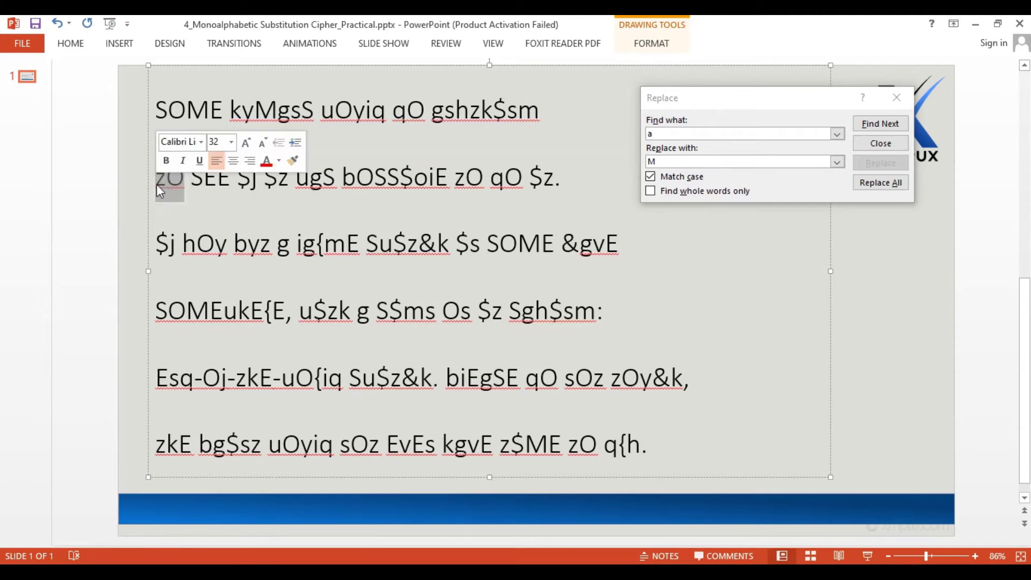
drag(230, 184, 191, 184)
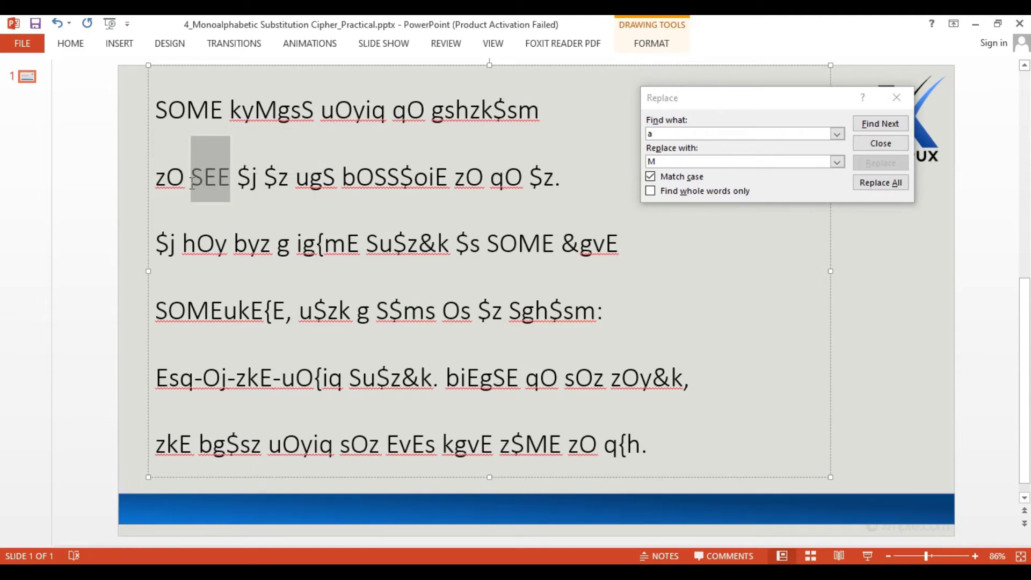
mouse_move(193, 189)
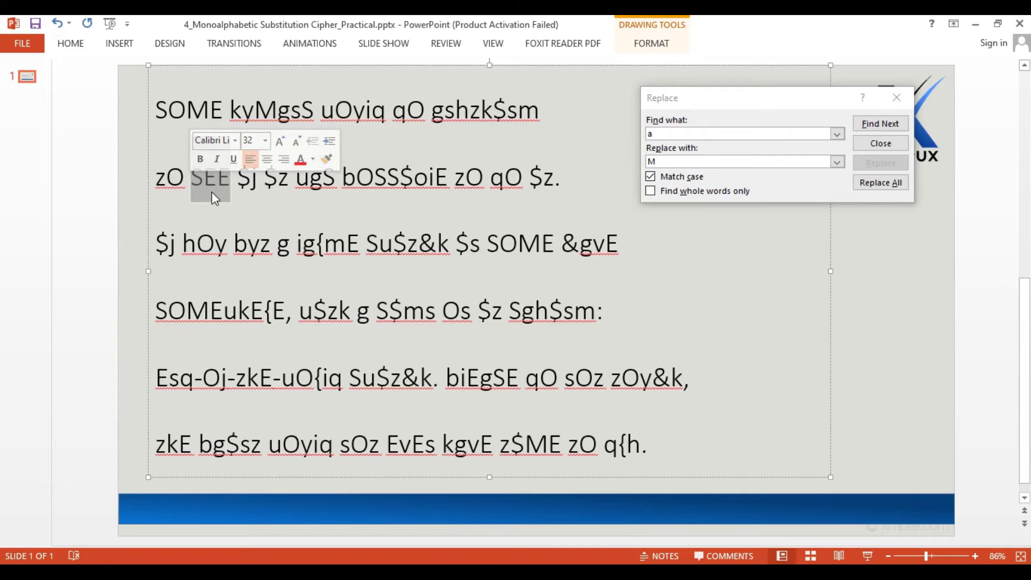
click(164, 181)
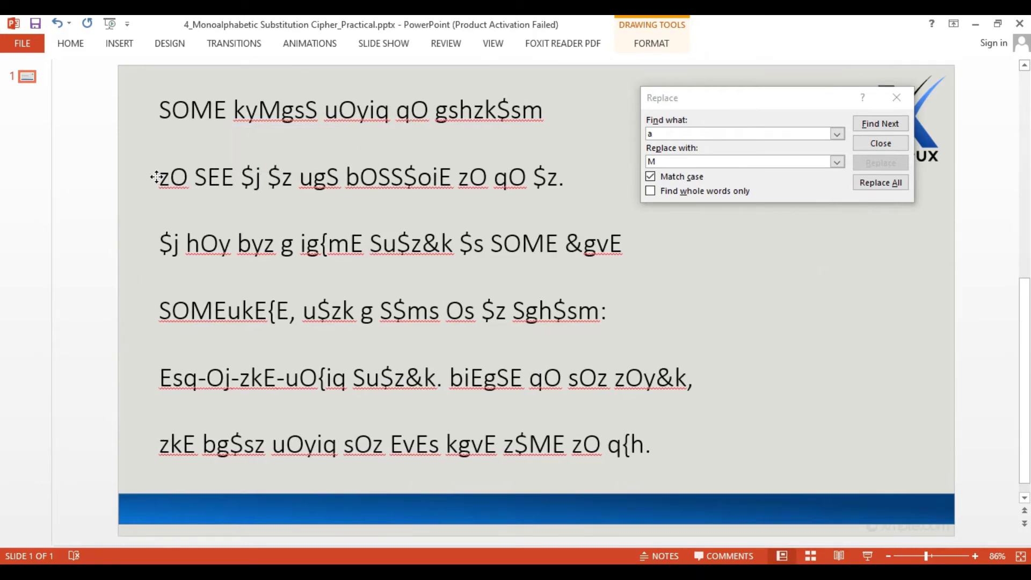
key(Escape)
click(171, 181)
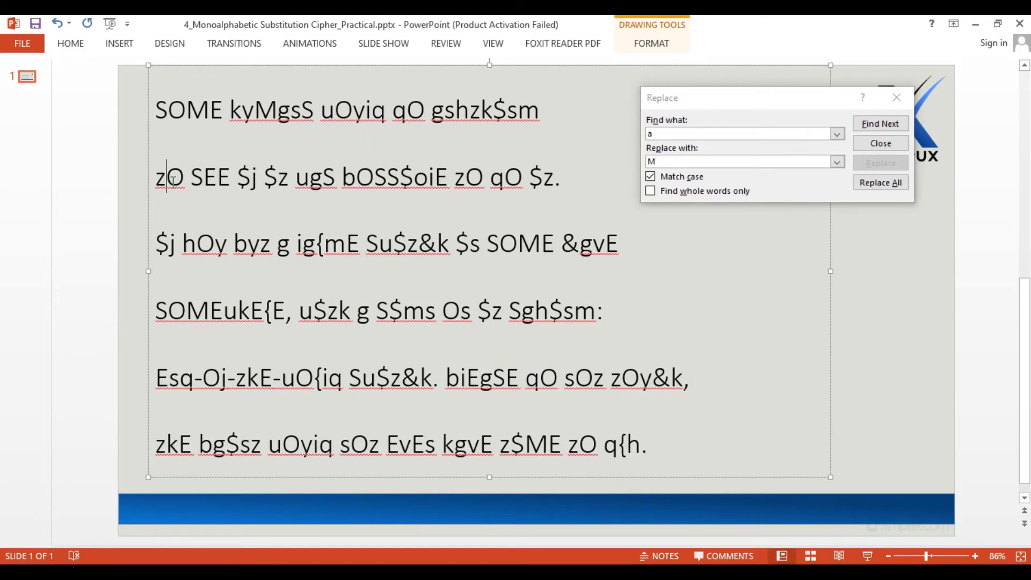
- Replace every lowercase "z" in the ciphertext with "T", keeping the match-case option on
click(654, 133)
text(z)
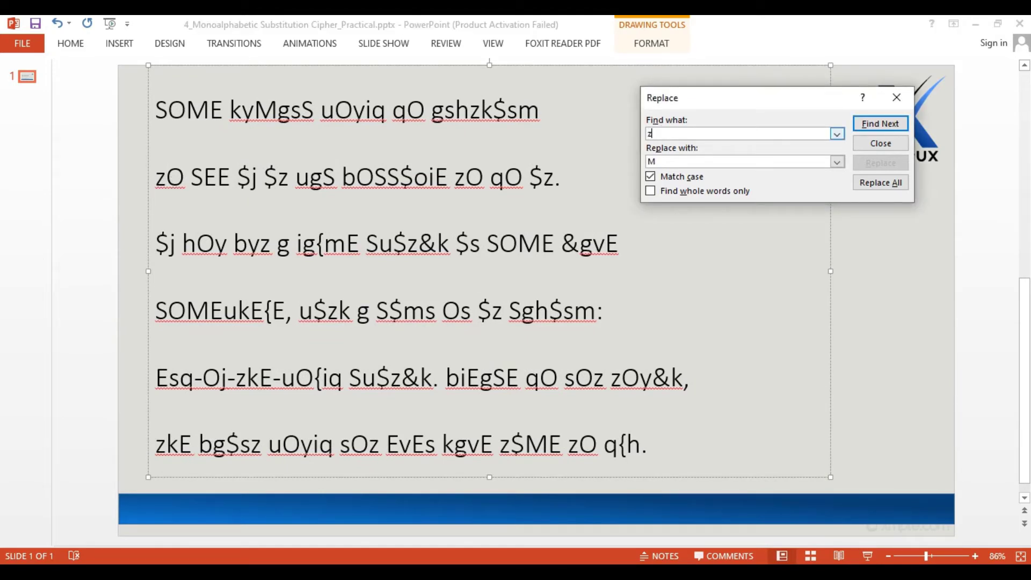
key(Tab)
text(T)
click(881, 183)
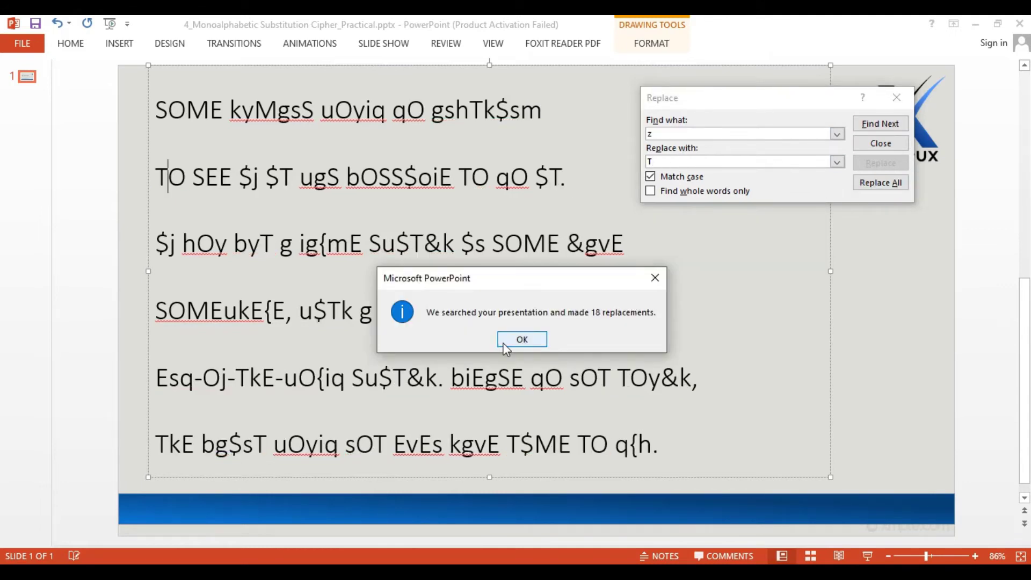
click(507, 340)
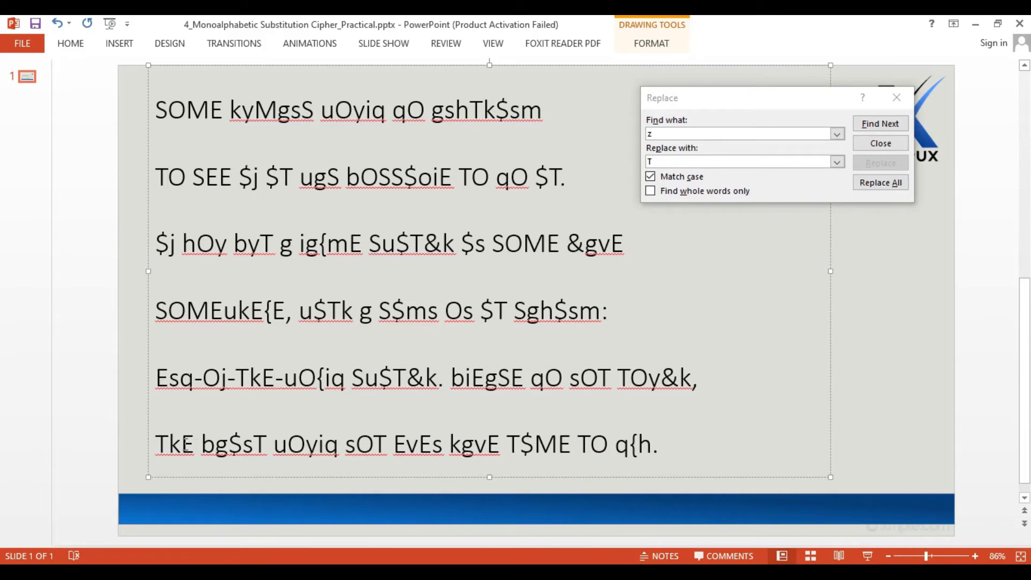
- Check the first word of the last line, "TkE", and replace every lowercase "k" in the ciphertext with "H"
drag(196, 444, 156, 450)
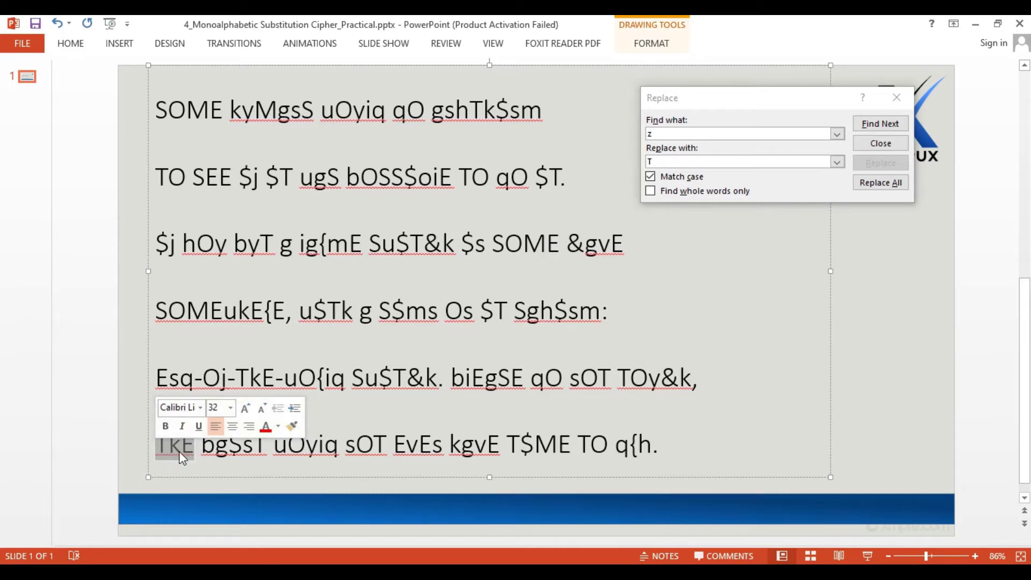
click(181, 446)
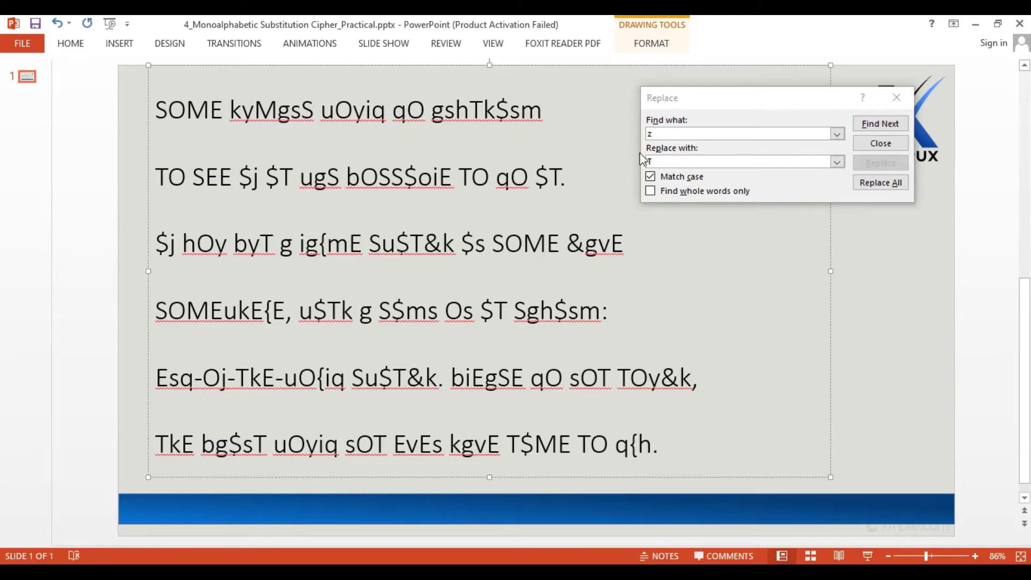
click(662, 132)
text(k)
key(Tab)
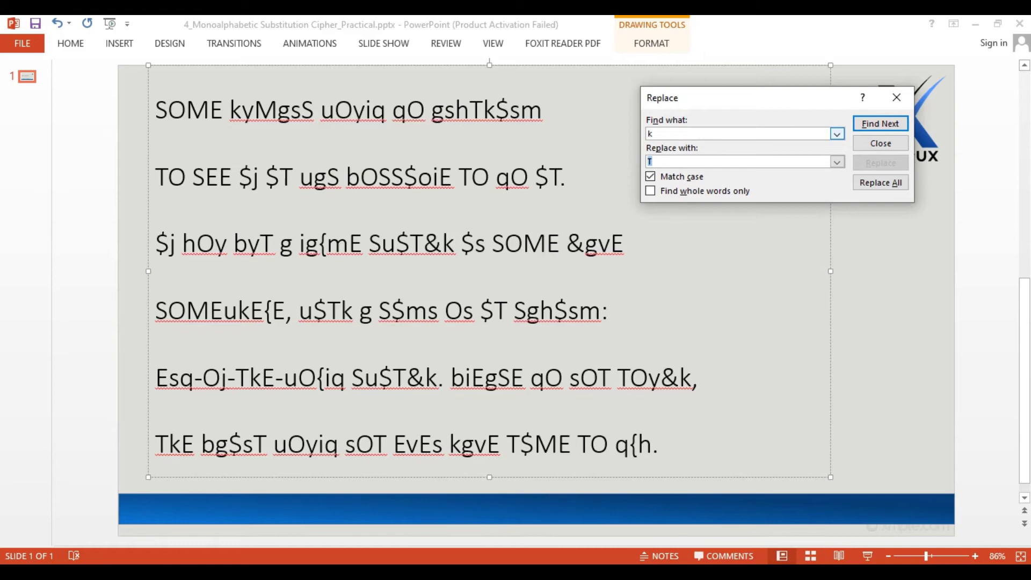
text(H)
click(863, 182)
click(547, 340)
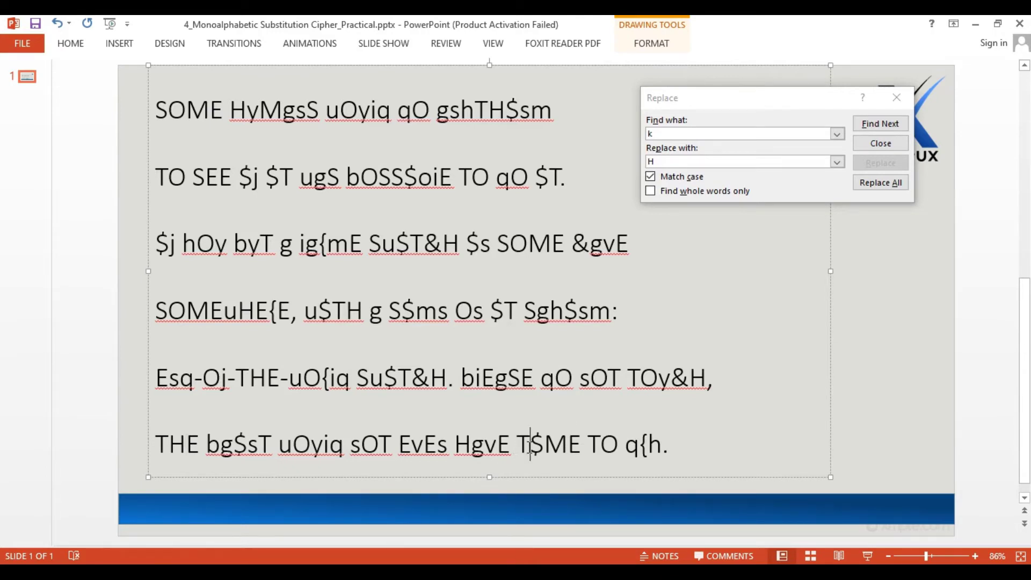
- Check the word "T$ME" in the last line and replace every "$" in the ciphertext with "I"
drag(569, 448, 519, 449)
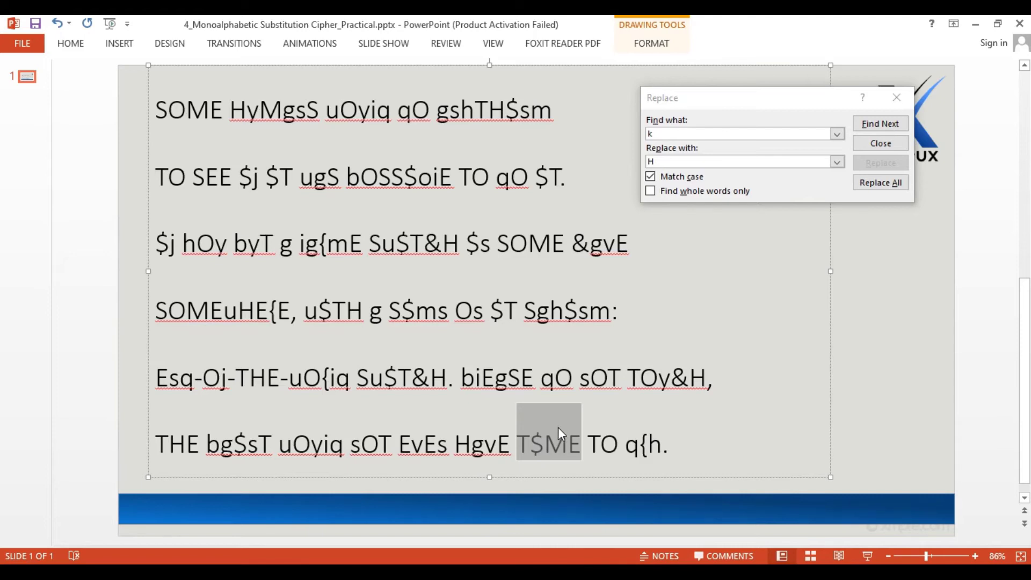
click(603, 410)
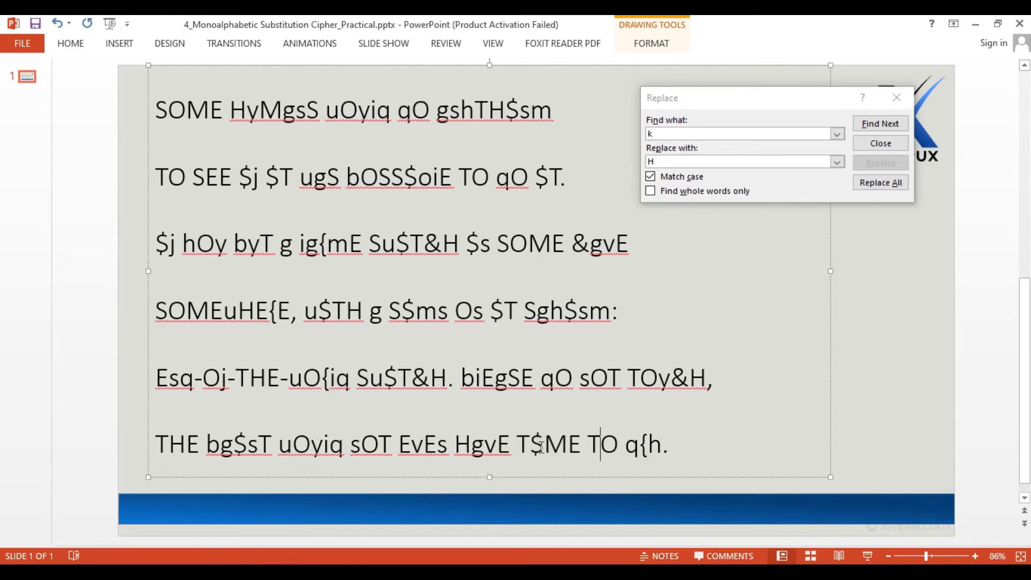
double_click(660, 132)
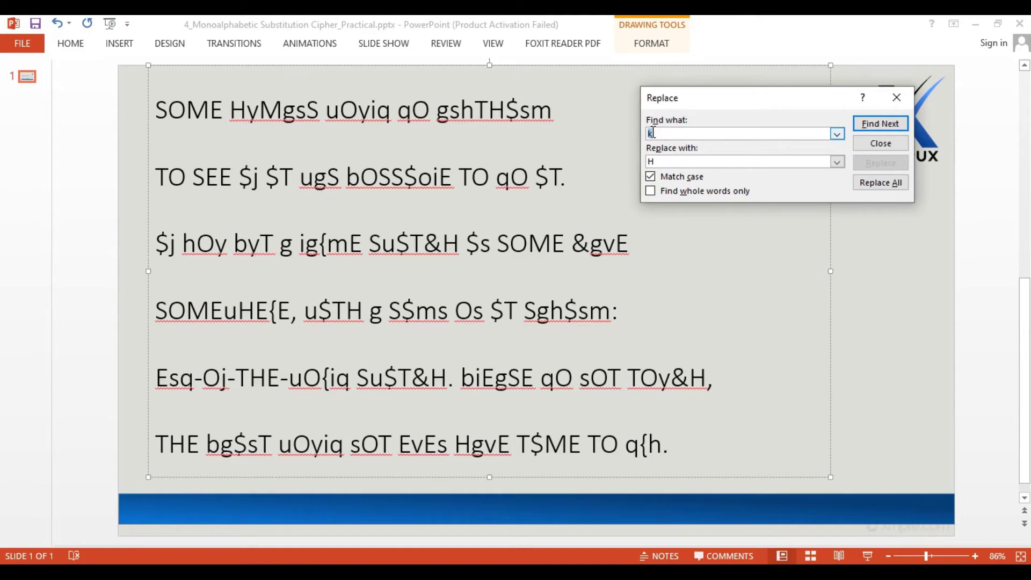
text($)
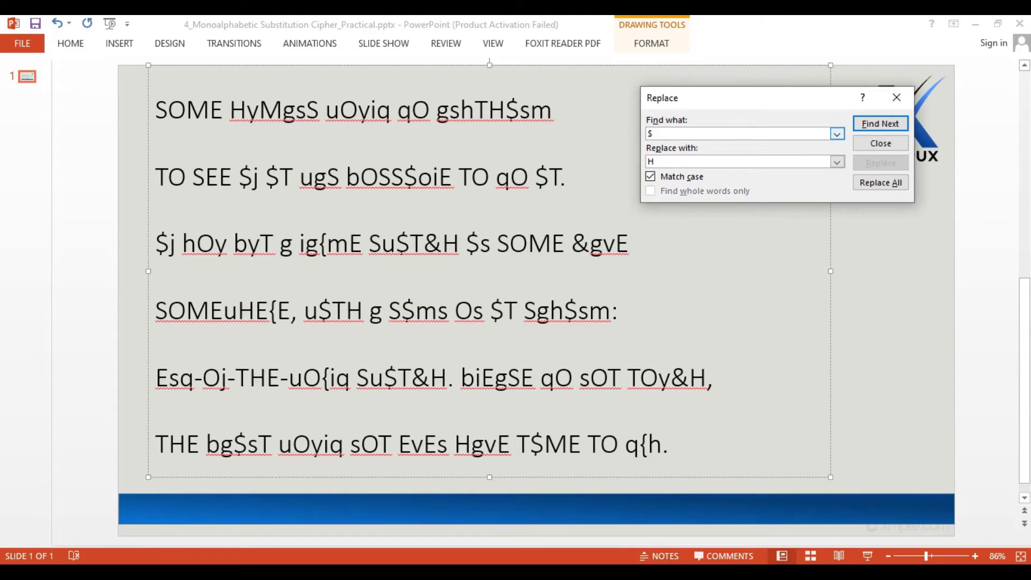
key(Tab)
text(I)
click(877, 186)
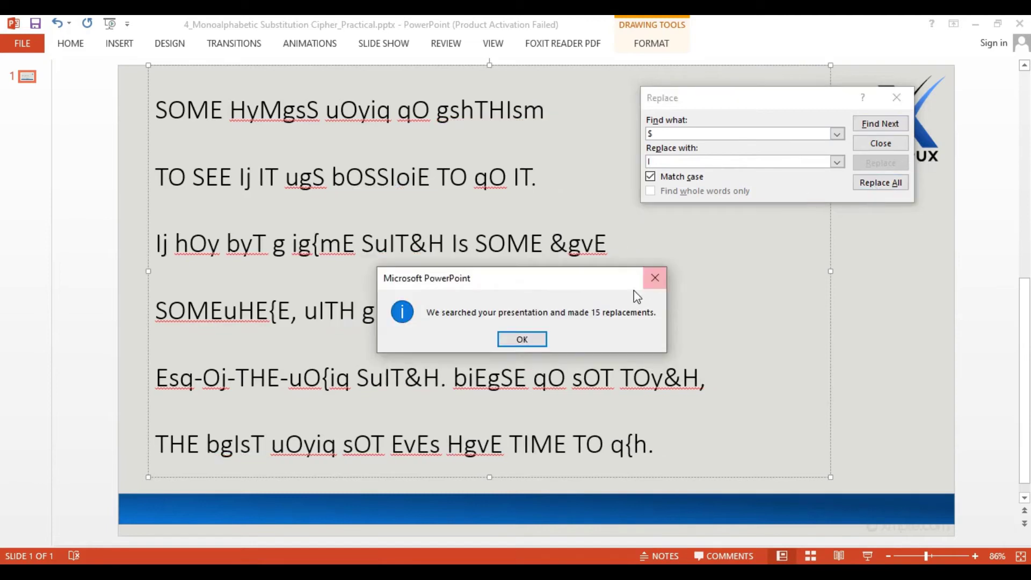
click(555, 324)
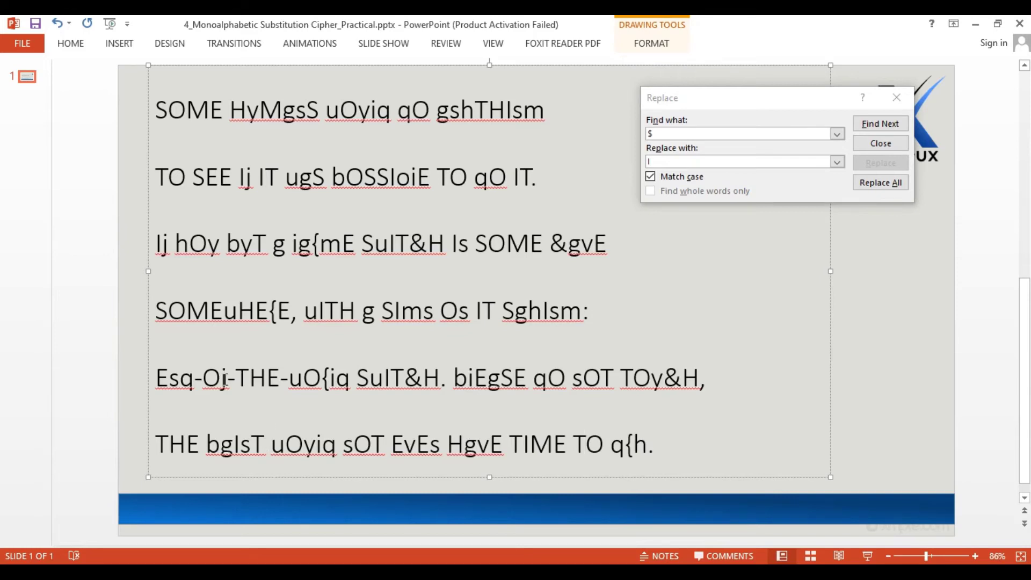
- Check the word "uITH" in the fourth line and replace every lowercase "u" in the ciphertext with "W"
drag(304, 310, 353, 316)
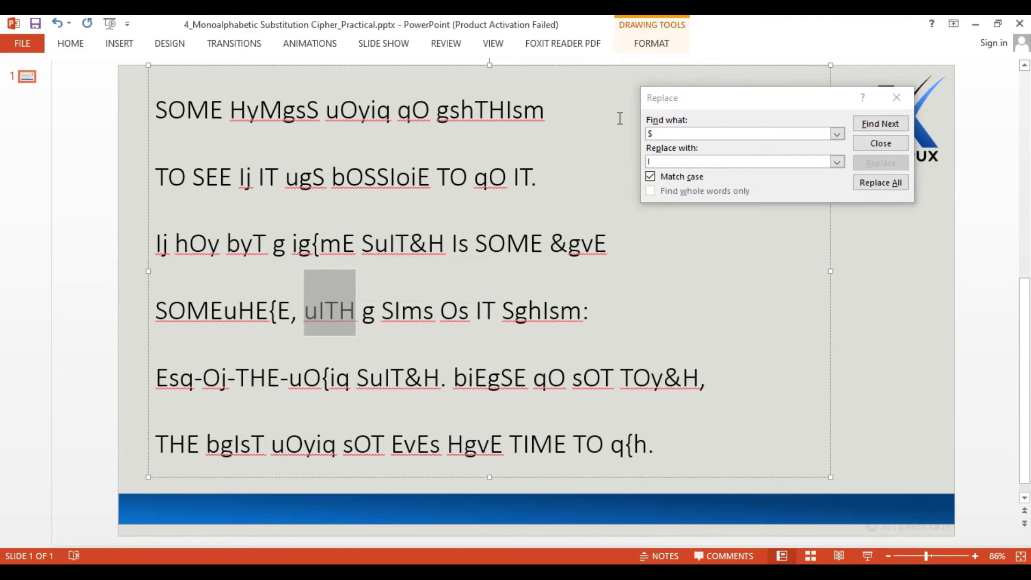
click(655, 134)
text(u)
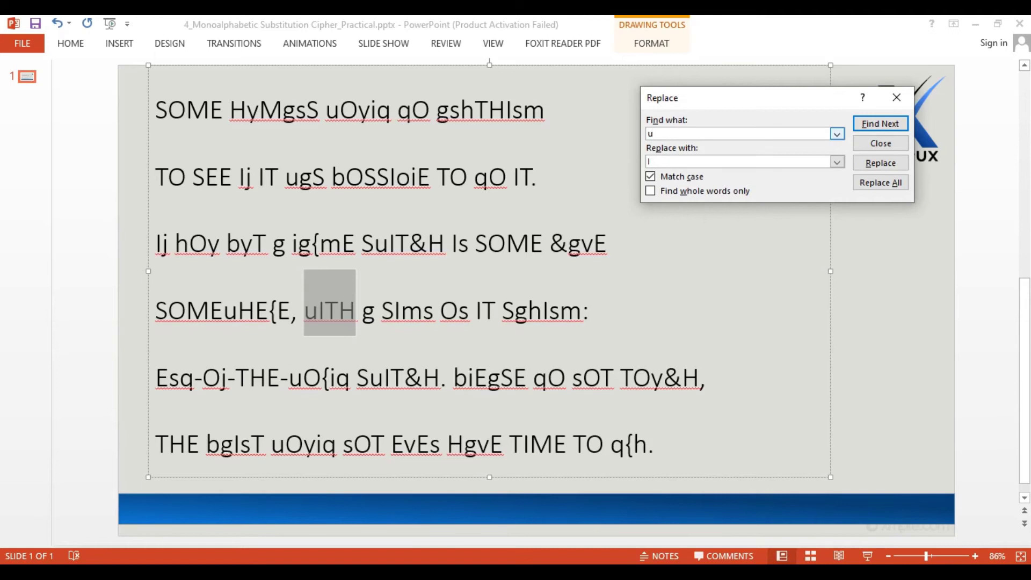
key(Tab)
text(W)
click(866, 187)
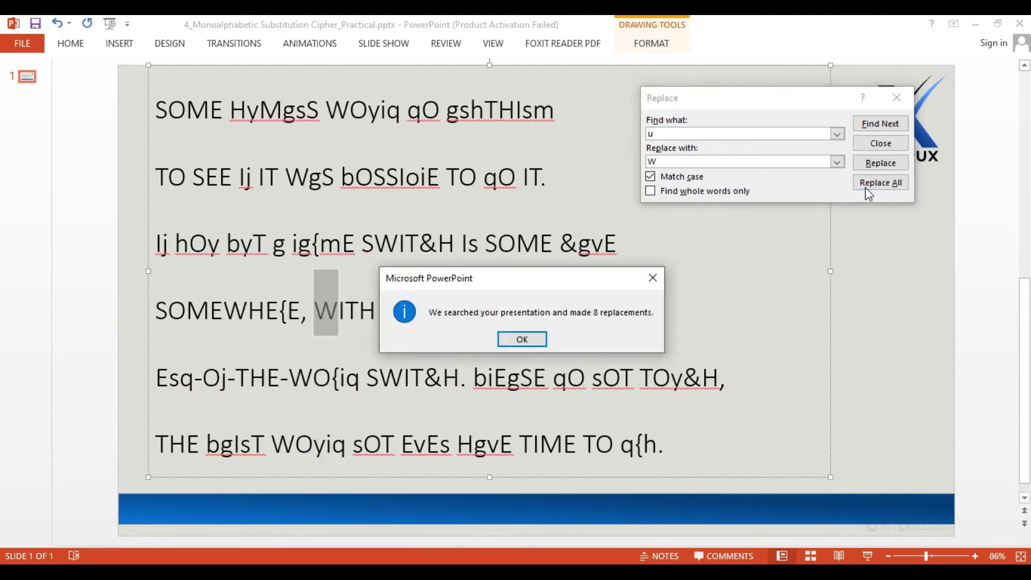
click(522, 339)
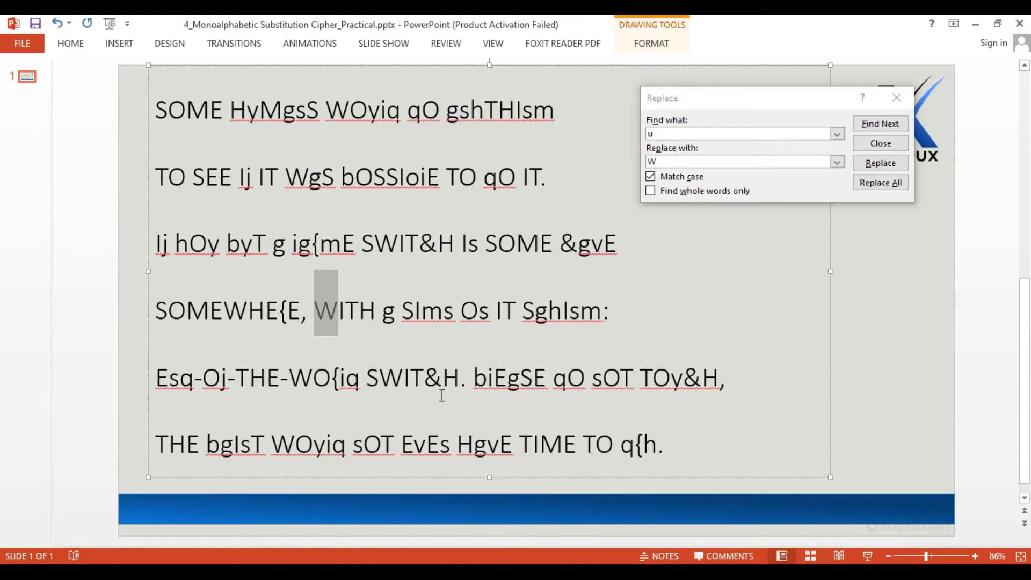
click(413, 356)
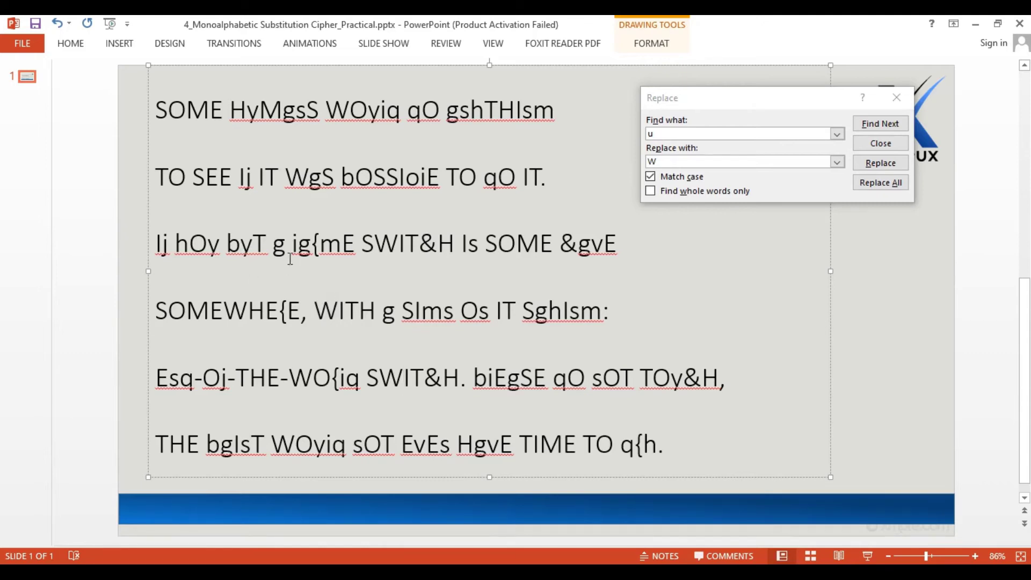
- Replace every lowercase "g" in the ciphertext with "A", based on "WgS" in the second line, and check the single-letter word in the fourth line
drag(286, 186, 330, 186)
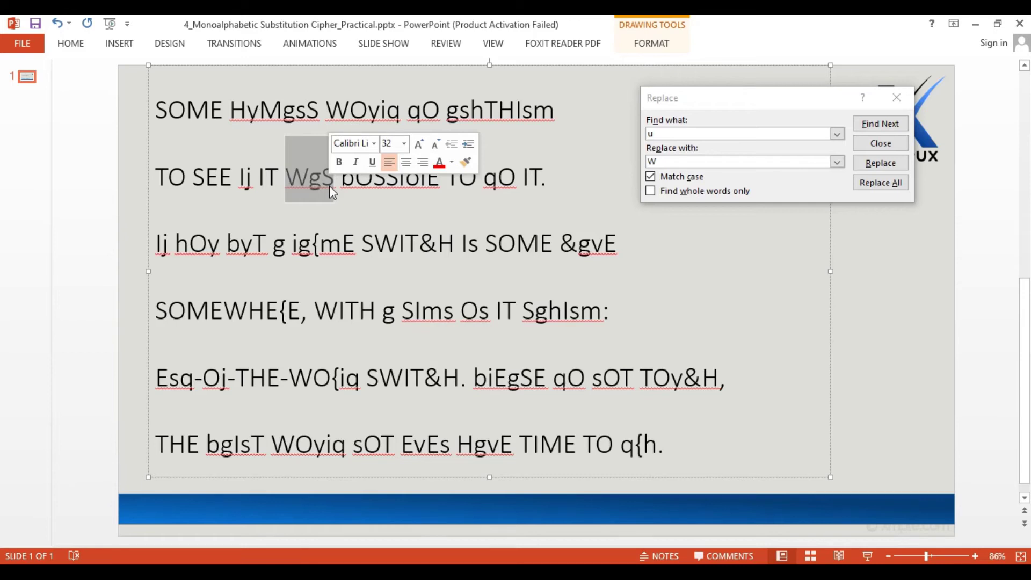
click(313, 189)
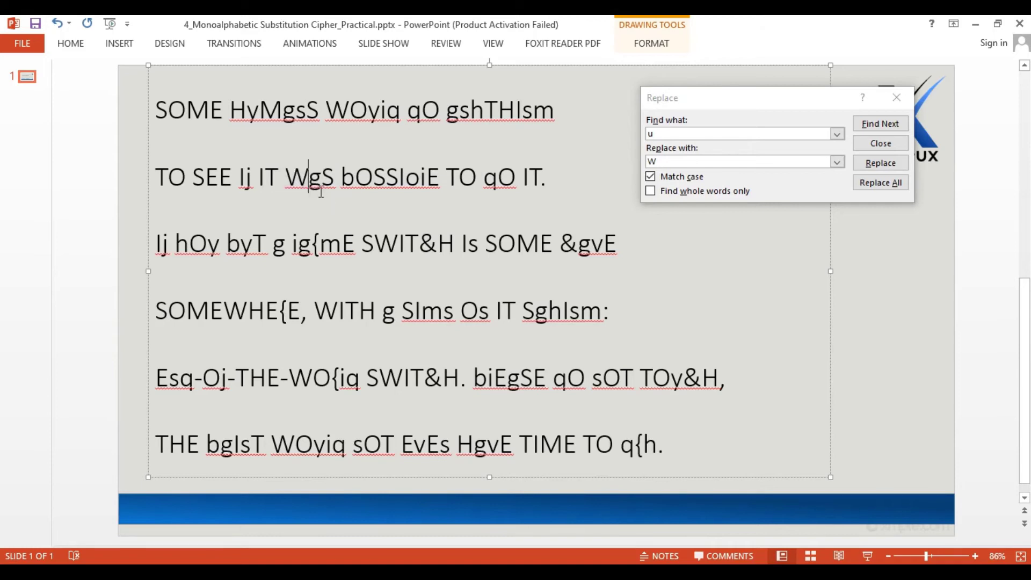
click(651, 134)
double_click(651, 134)
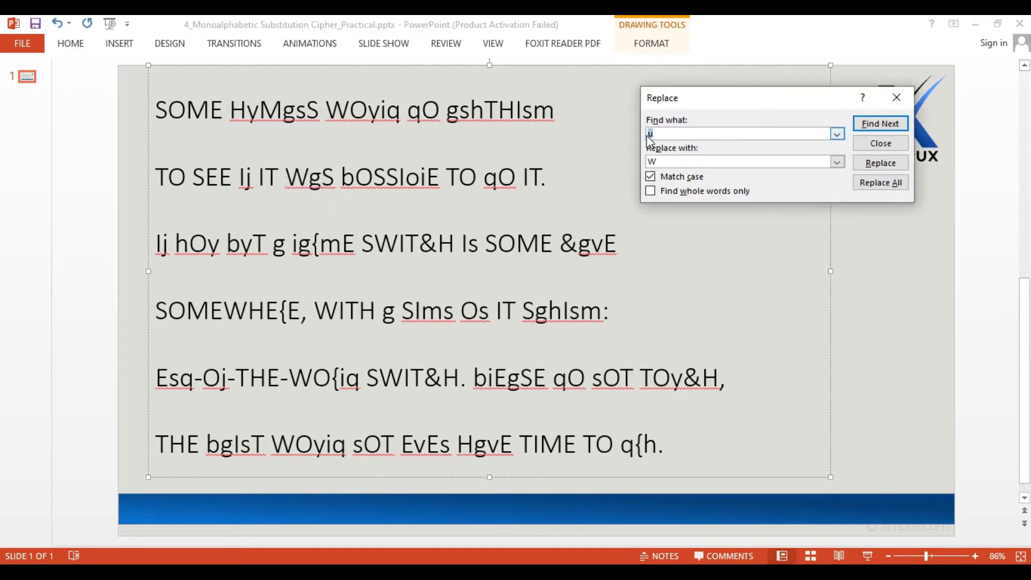
text(g)
key(Tab)
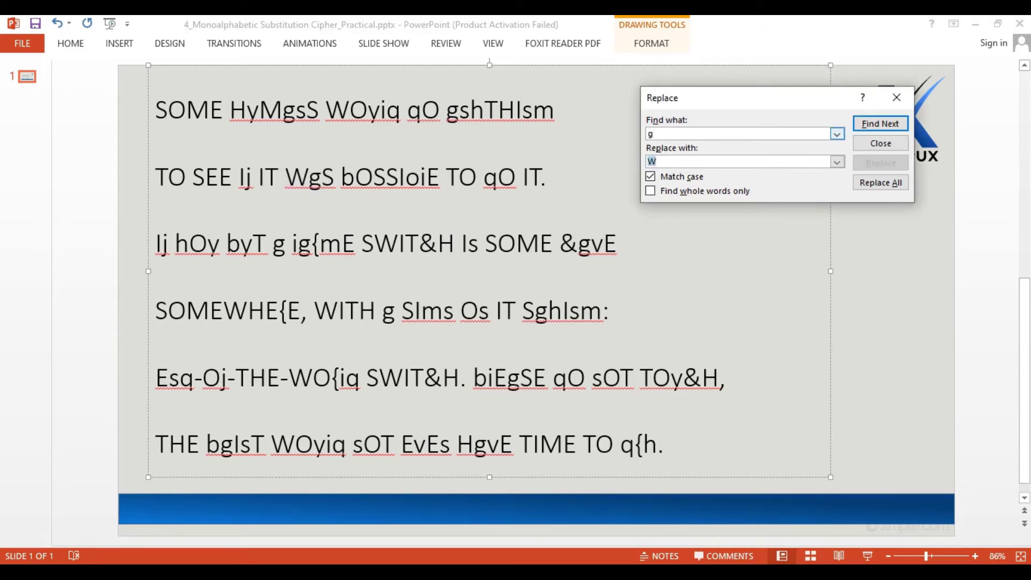
text(A)
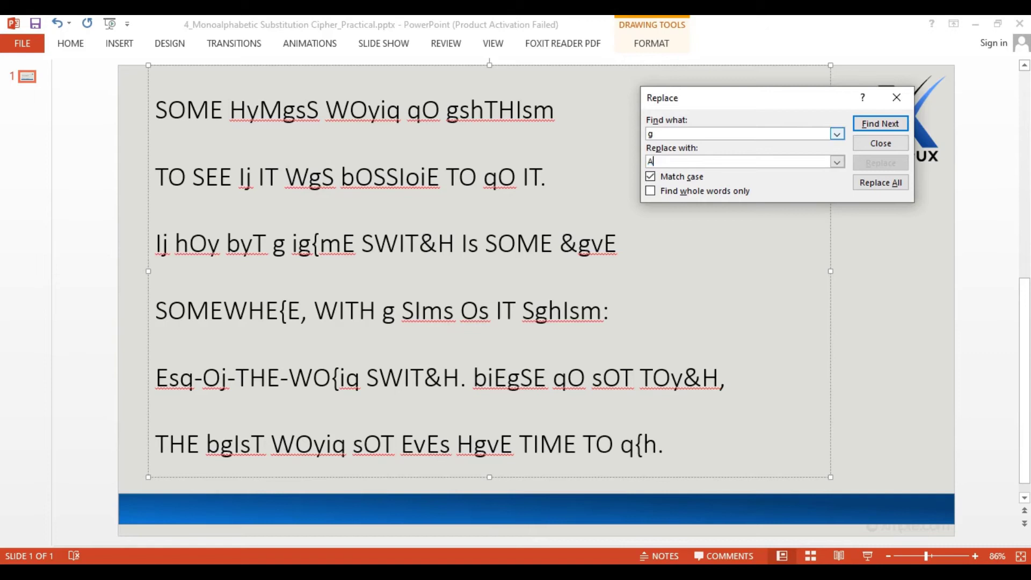
click(866, 178)
click(515, 340)
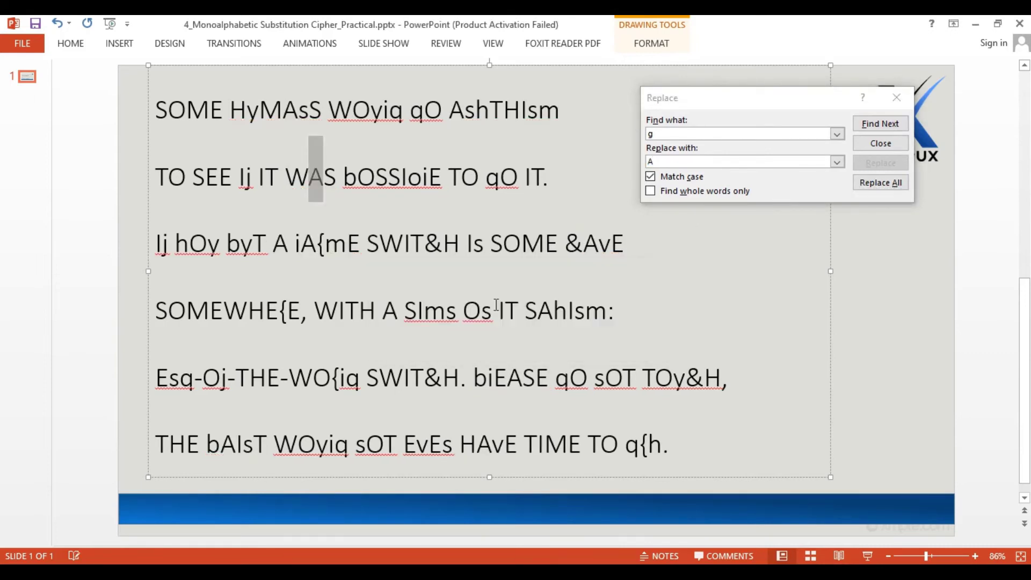
double_click(389, 316)
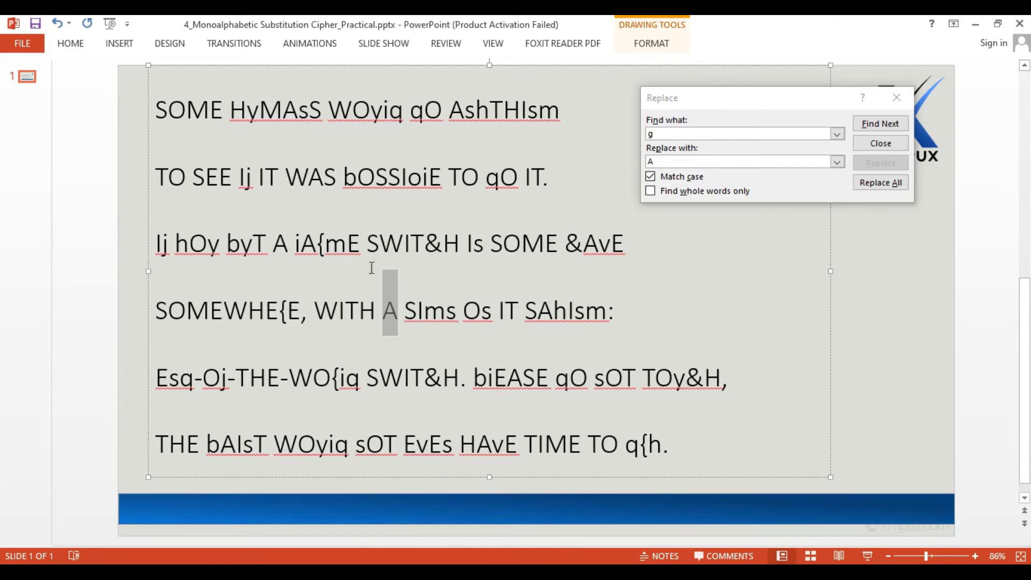
- Check the word "SOMEWHE{E" in the fourth line and replace every "{" in the ciphertext with "R"
double_click(157, 311)
key(shift+Right)
key(shift+Right)
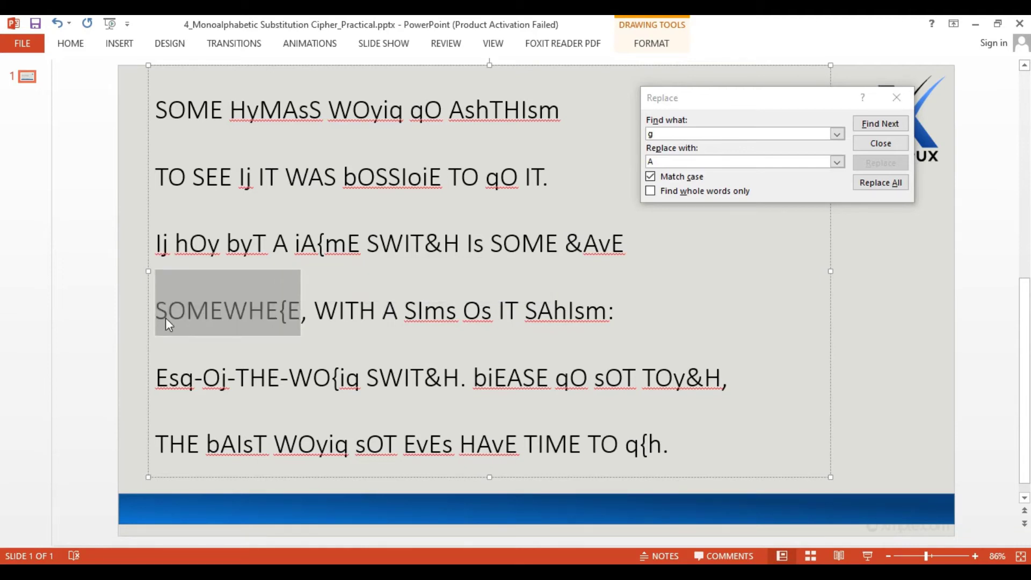
click(220, 311)
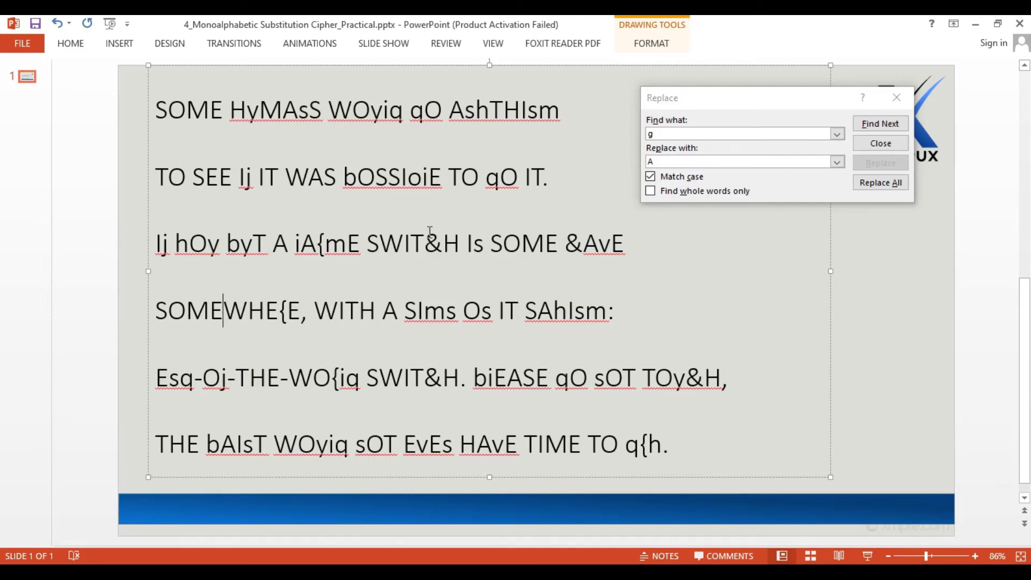
click(656, 135)
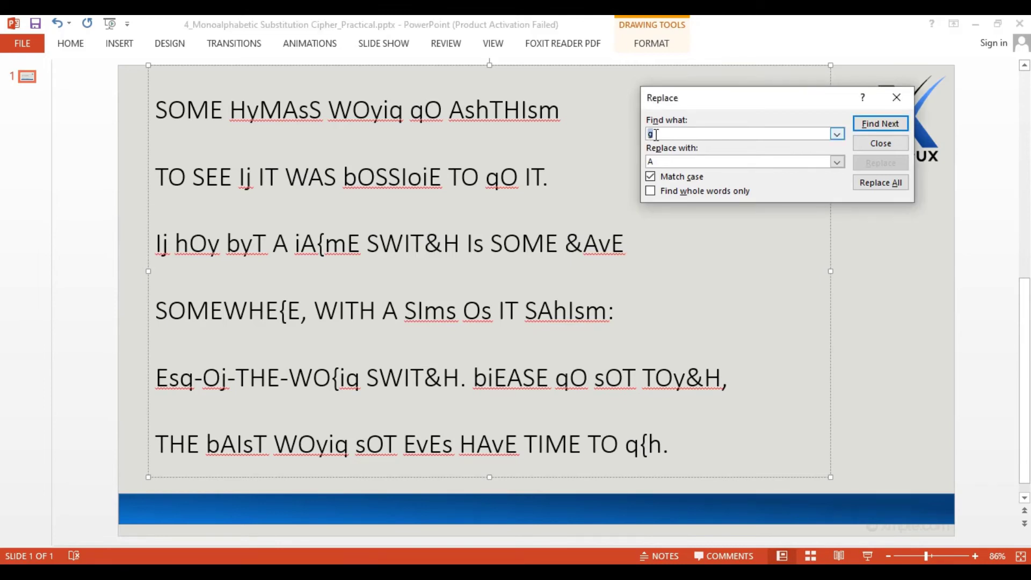
text({)
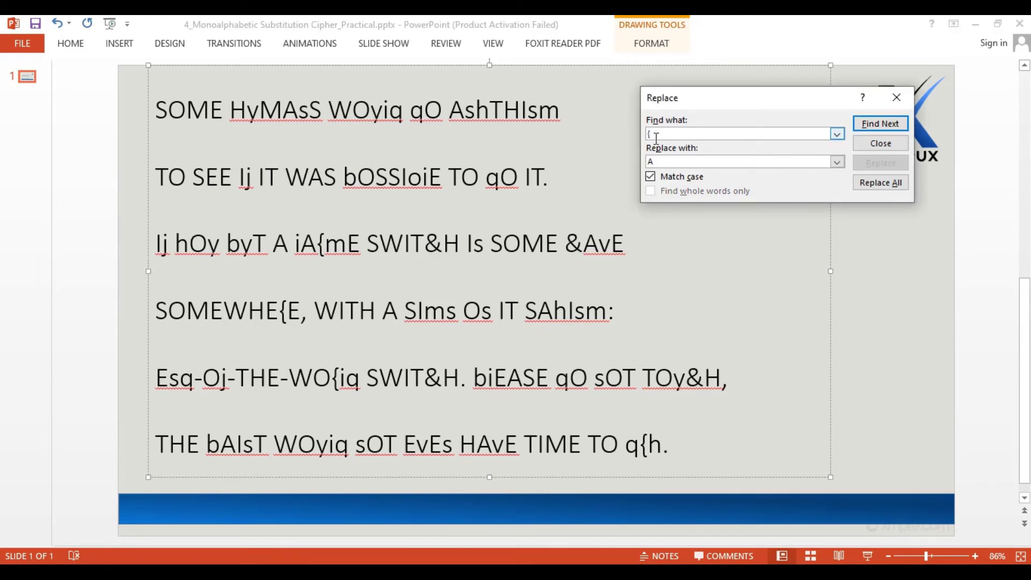
click(687, 159)
text(R)
click(892, 182)
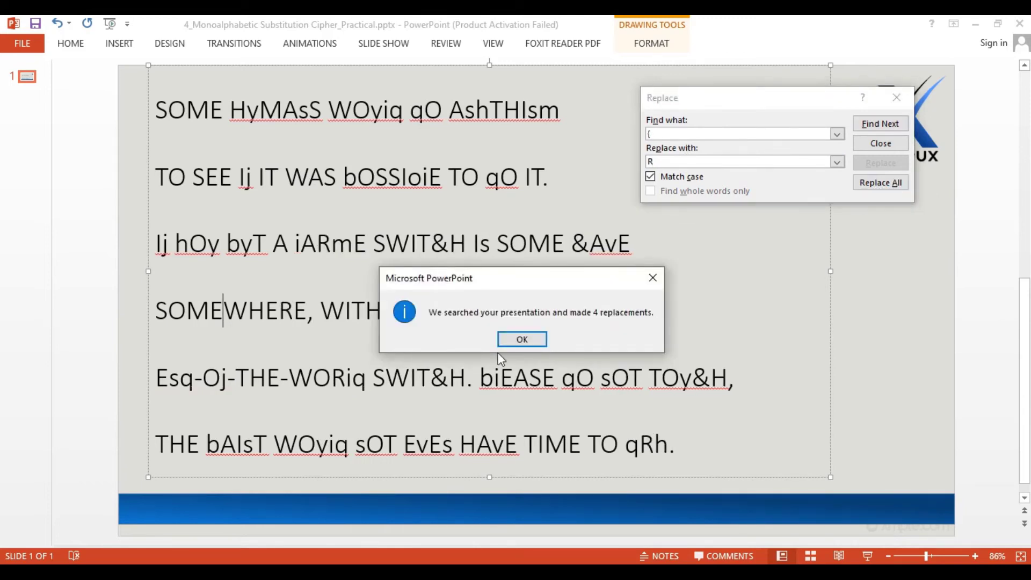
click(522, 340)
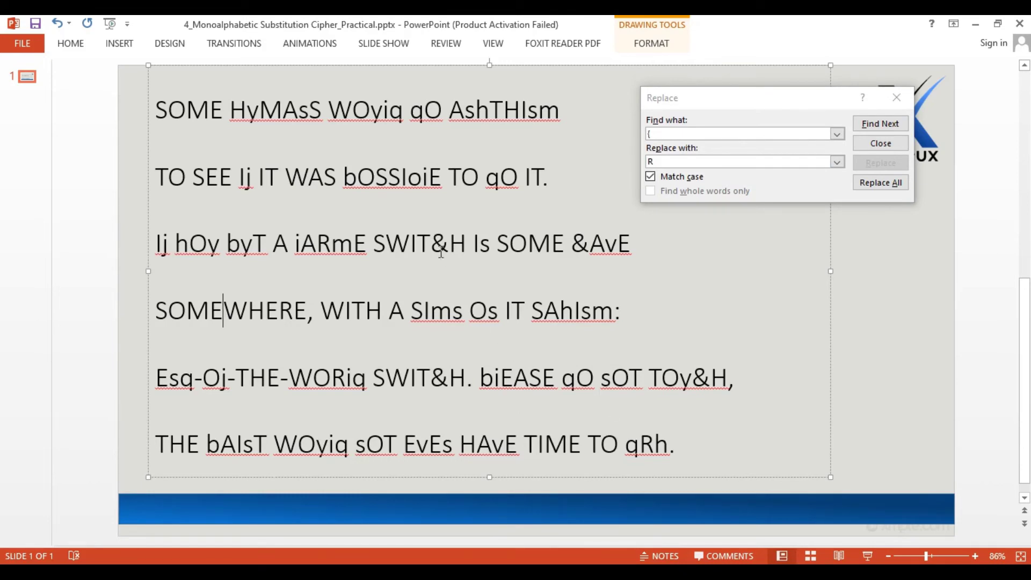
- Check the word "SWIT&H" in the third line and replace every "&" in the ciphertext with "C"
drag(375, 246, 465, 259)
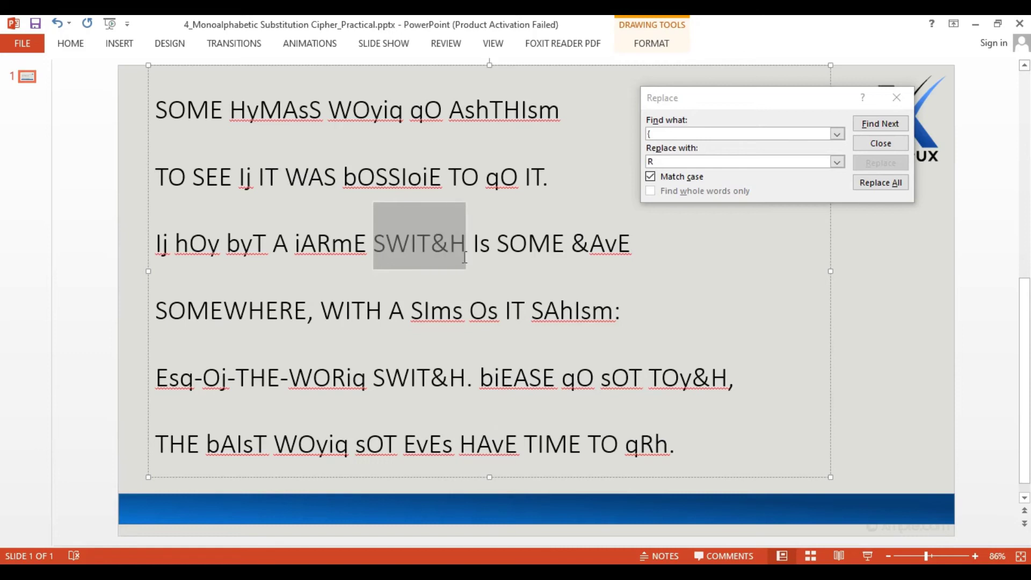
click(438, 250)
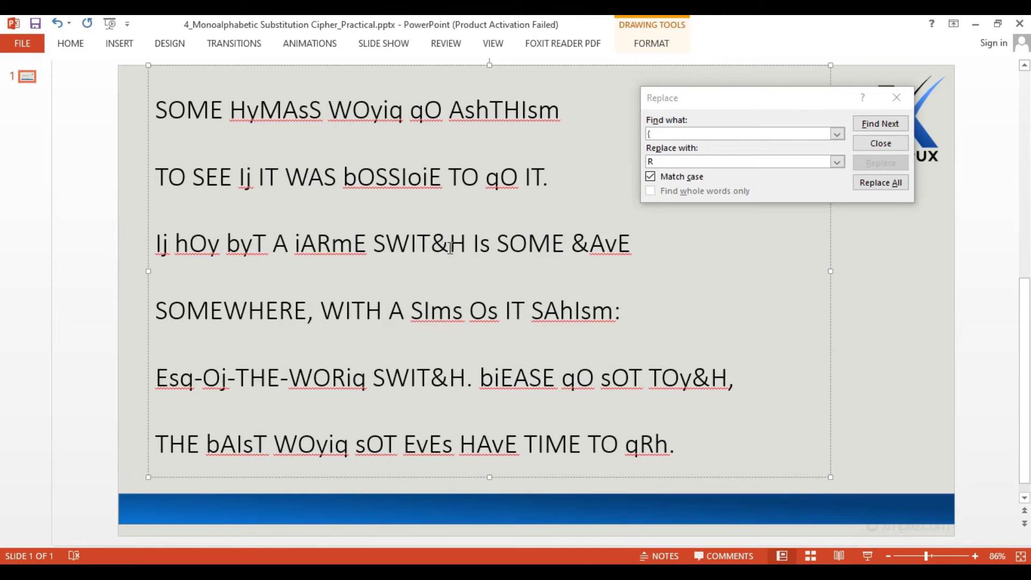
click(651, 135)
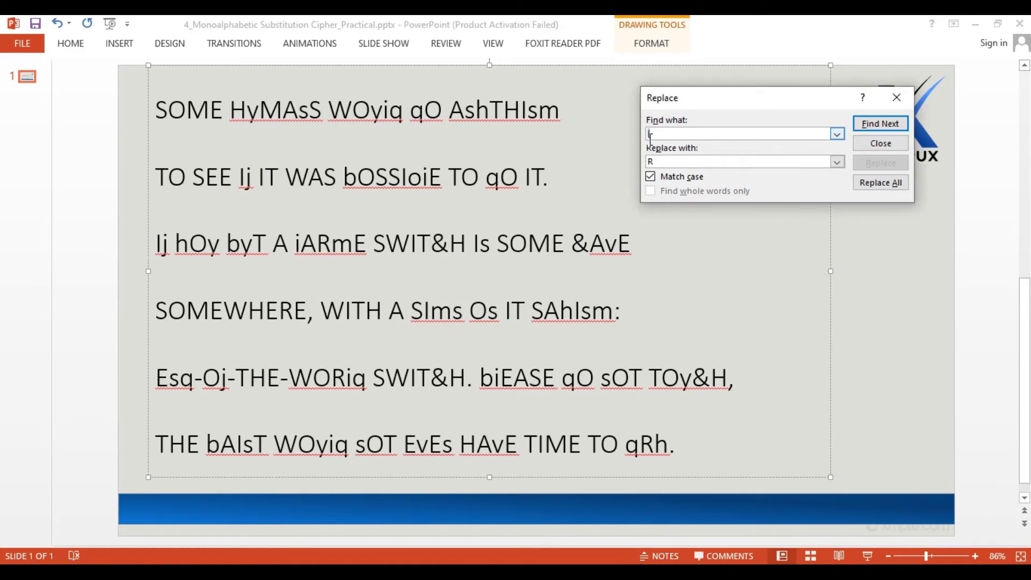
text(&)
click(669, 161)
text(C)
click(883, 184)
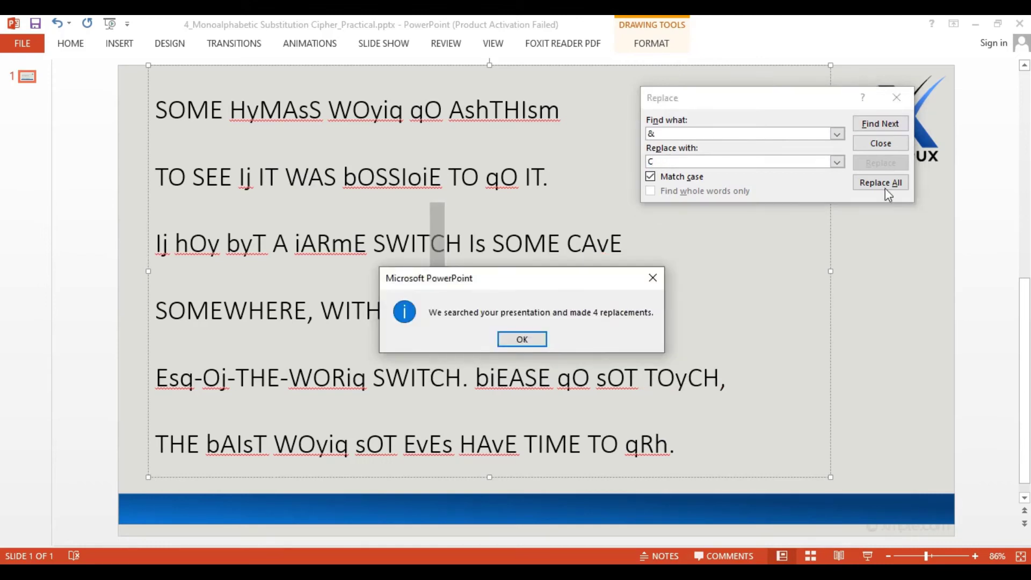
click(522, 340)
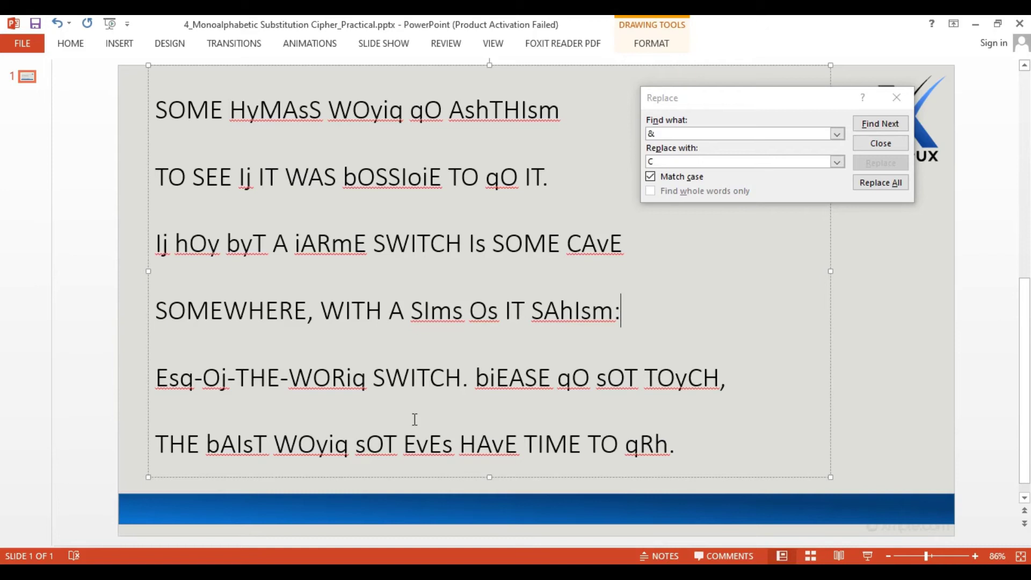
- Check the word "biEASE" in the fifth line and replace every lowercase "b" in the ciphertext with "P"
drag(550, 380, 478, 383)
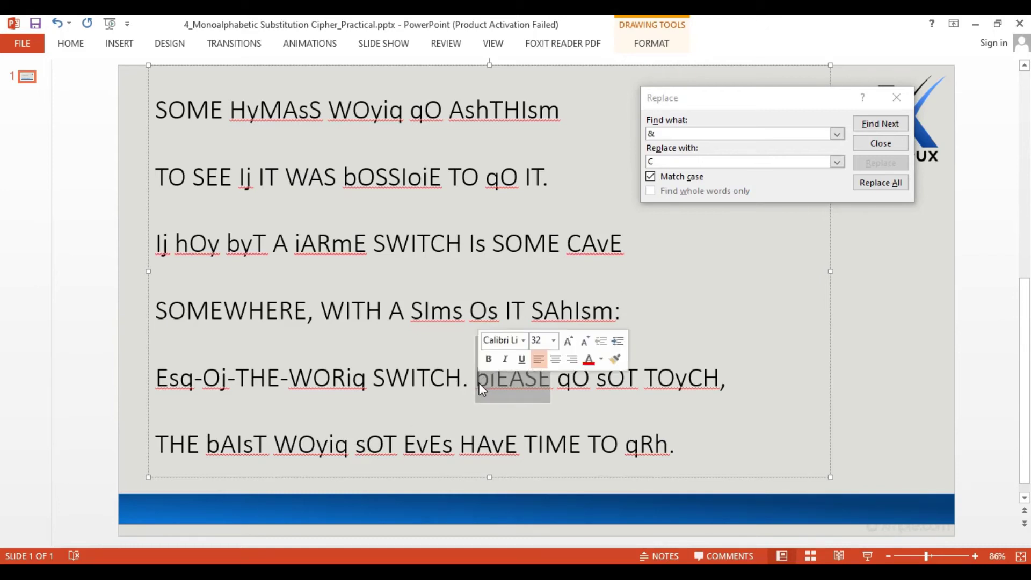
click(508, 382)
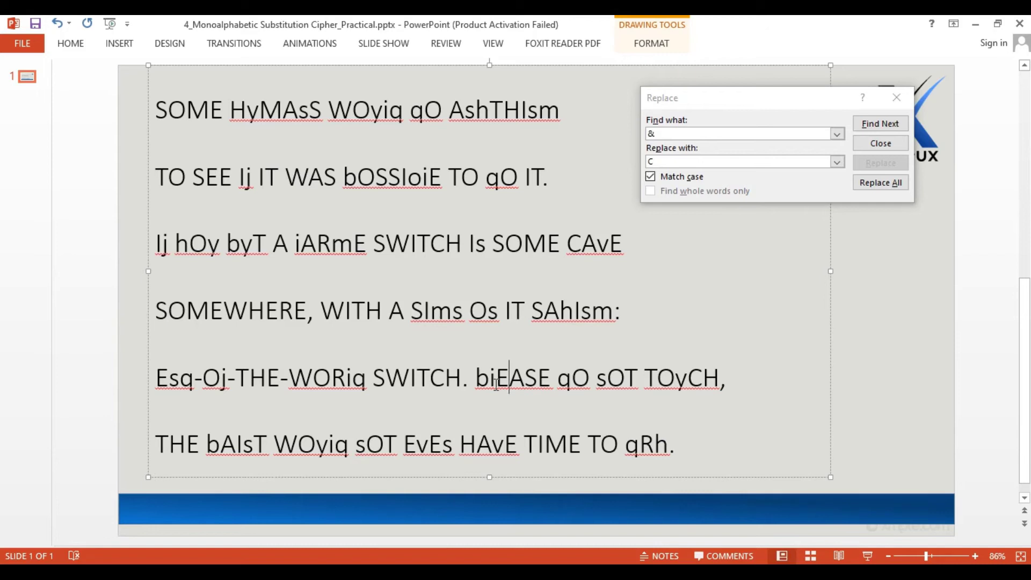
click(666, 134)
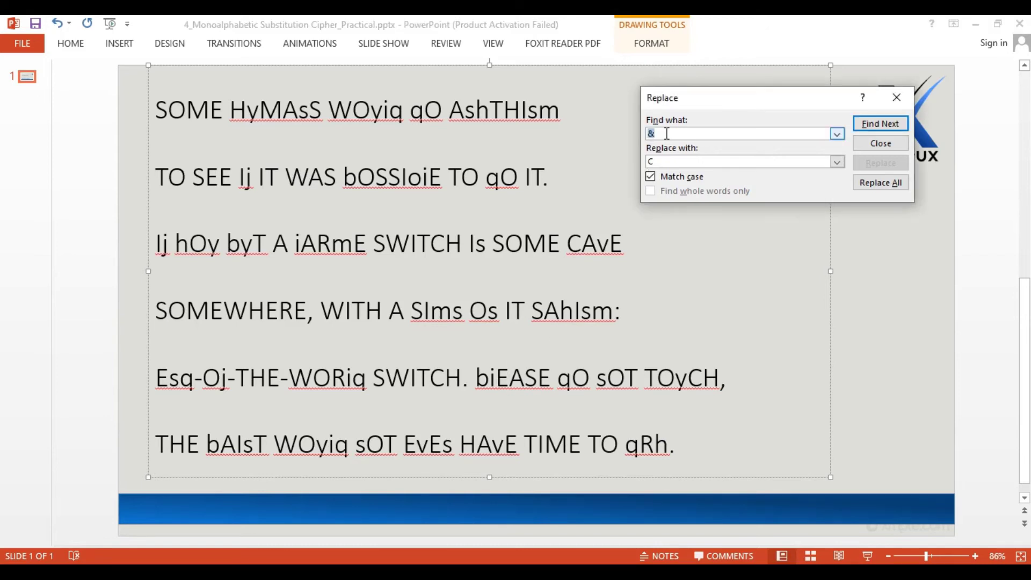
text(b)
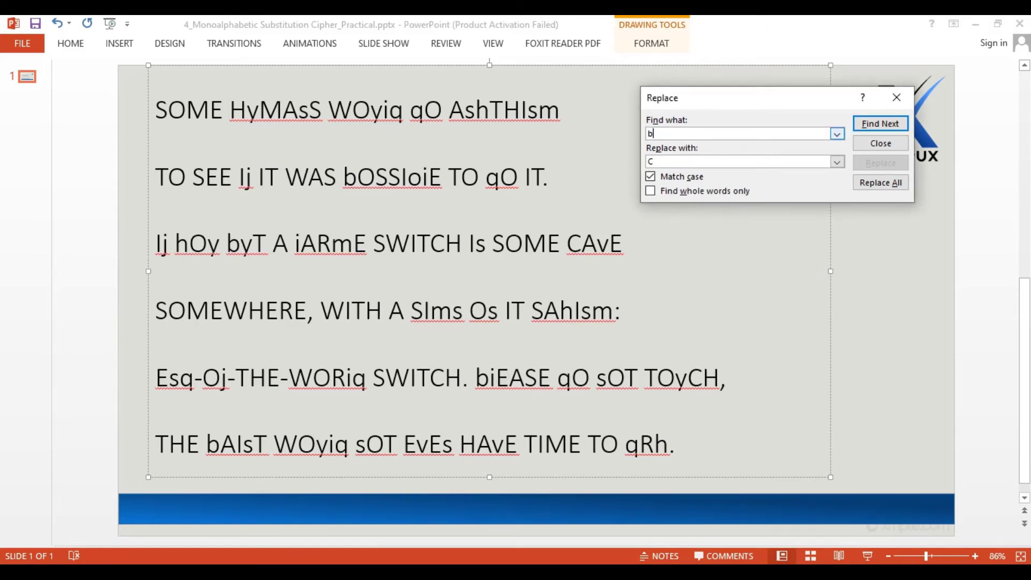
key(Tab)
text(P)
click(865, 184)
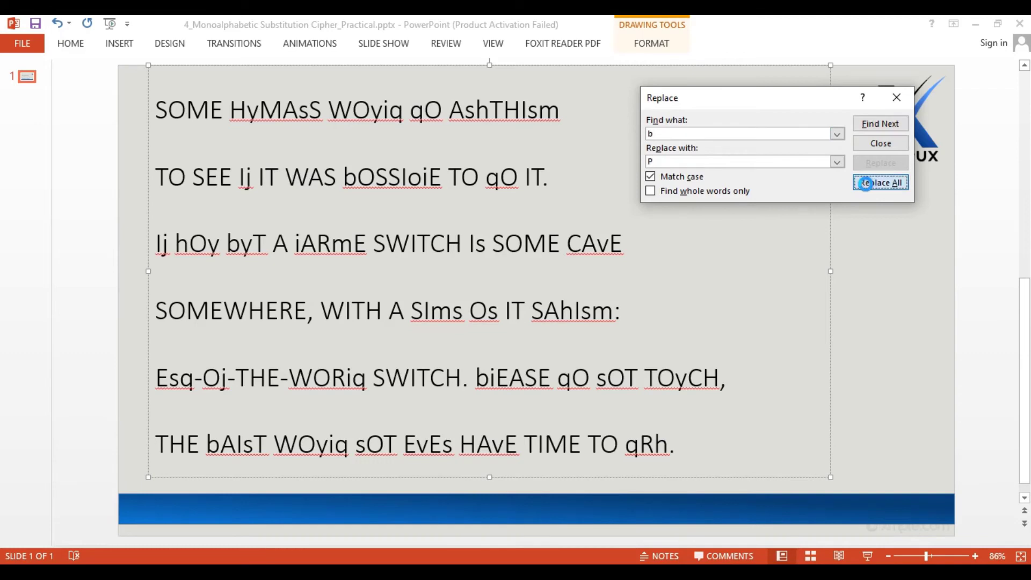
click(537, 340)
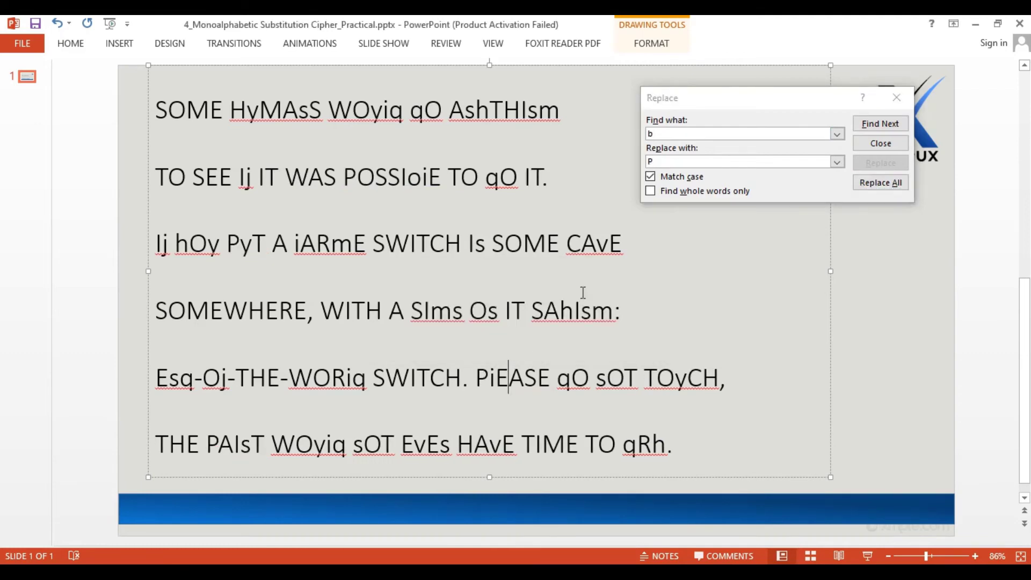
- Replace every lowercase "i" in the ciphertext with "L", based on "PiEASE" in the fifth line
double_click(665, 134)
text(i)
key(Tab)
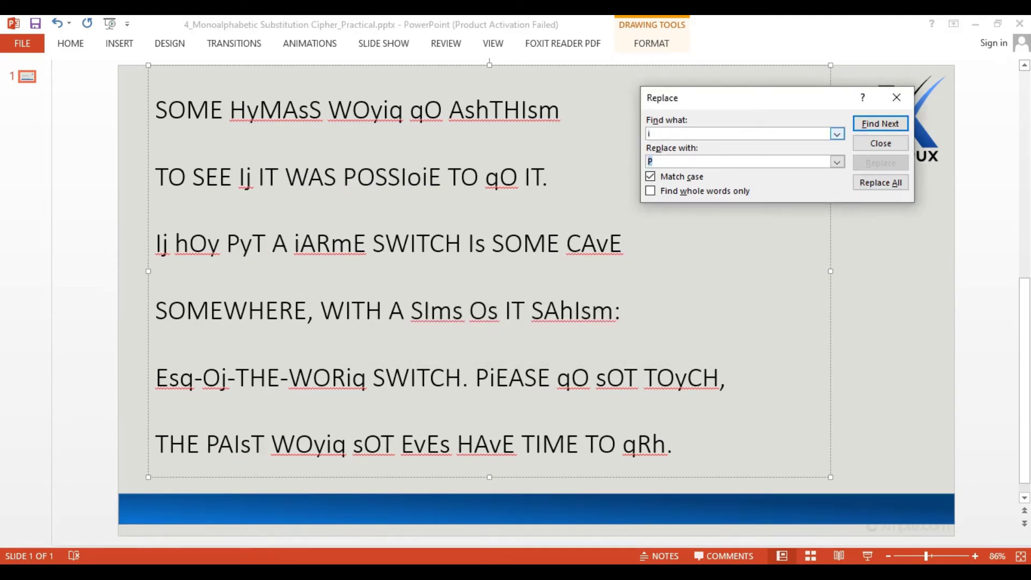
text(L)
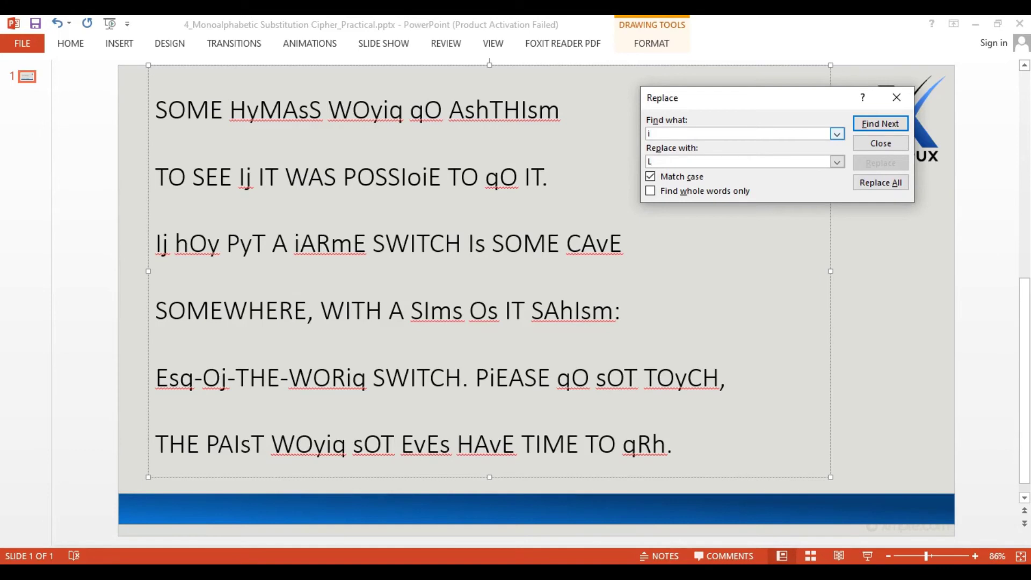
click(866, 184)
click(533, 338)
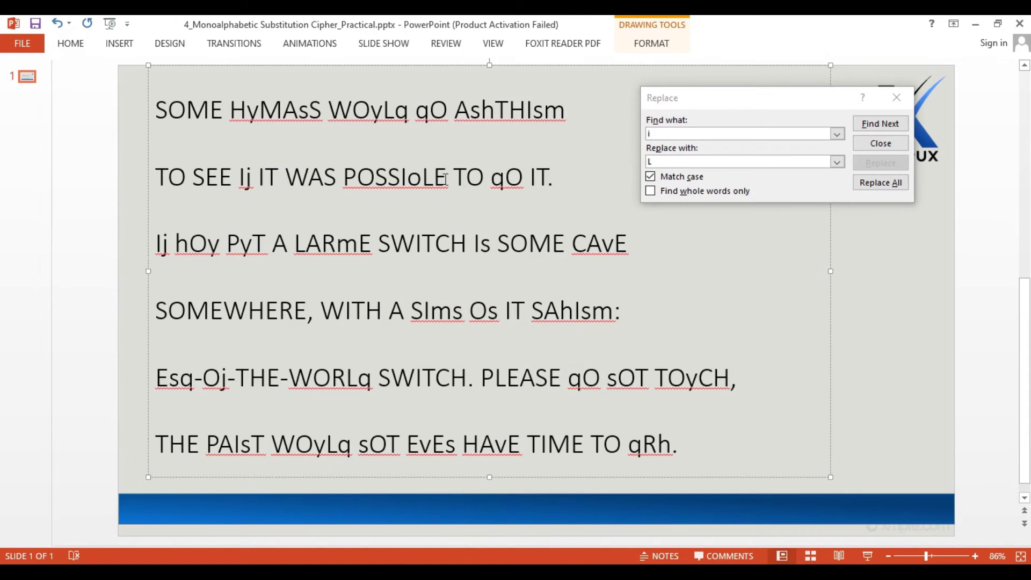
- Check the word "POSSIoLE" in the second line and replace every lowercase "o" in the ciphertext with "B"
drag(445, 178, 342, 179)
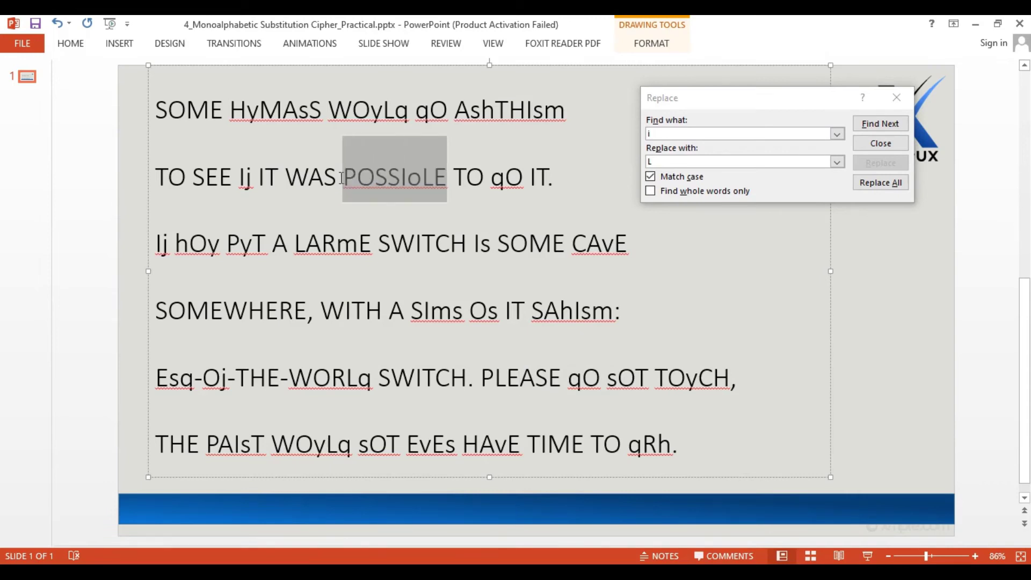
click(408, 187)
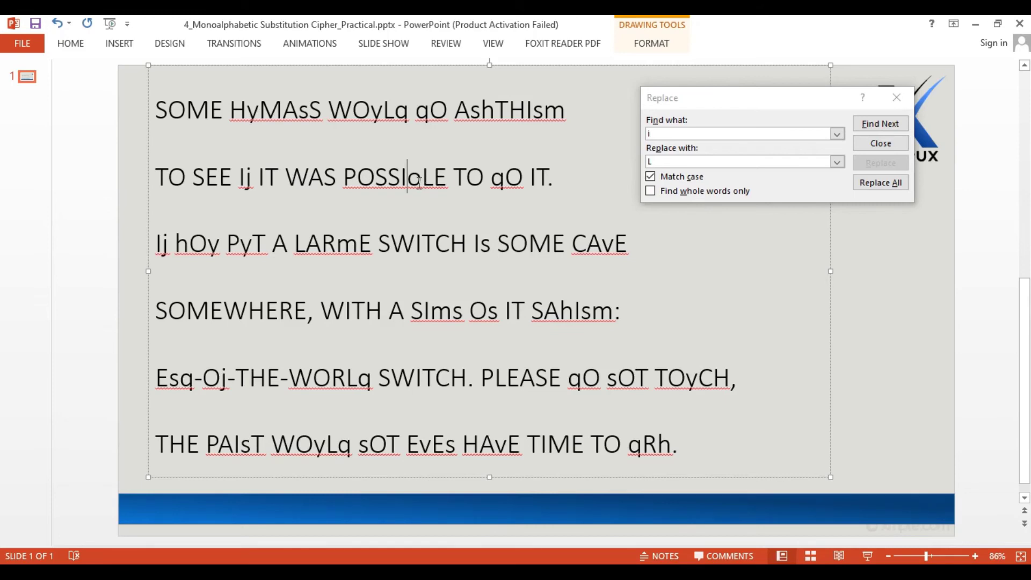
click(678, 135)
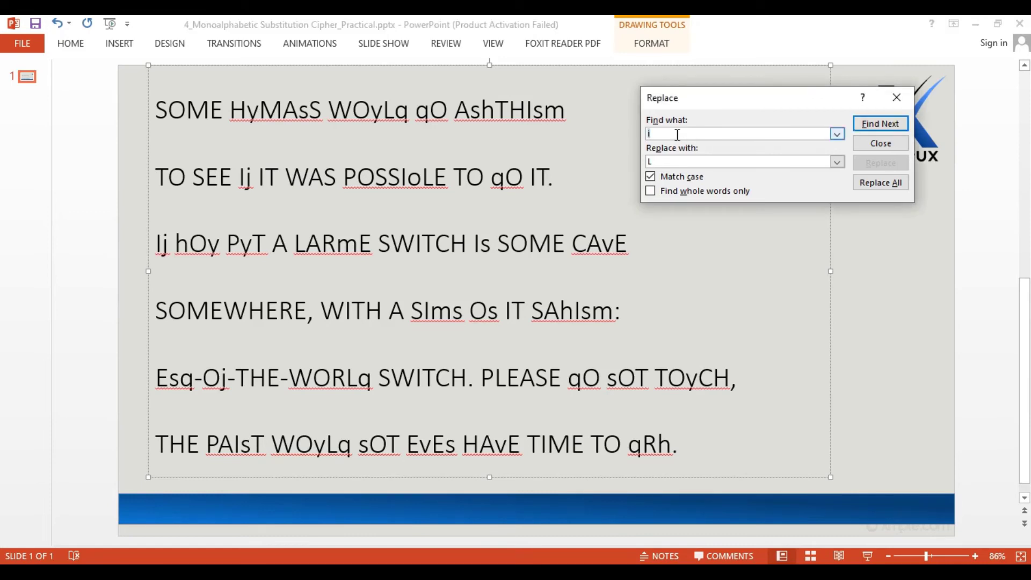
text(o)
key(Tab)
text(?B)
key(BackSpace)
click(881, 183)
click(522, 339)
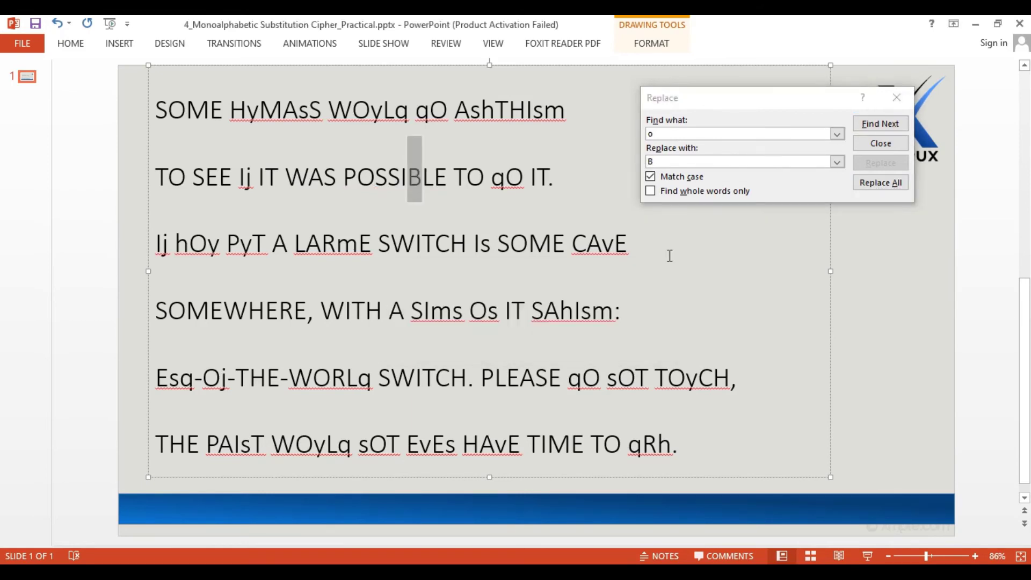
click(670, 255)
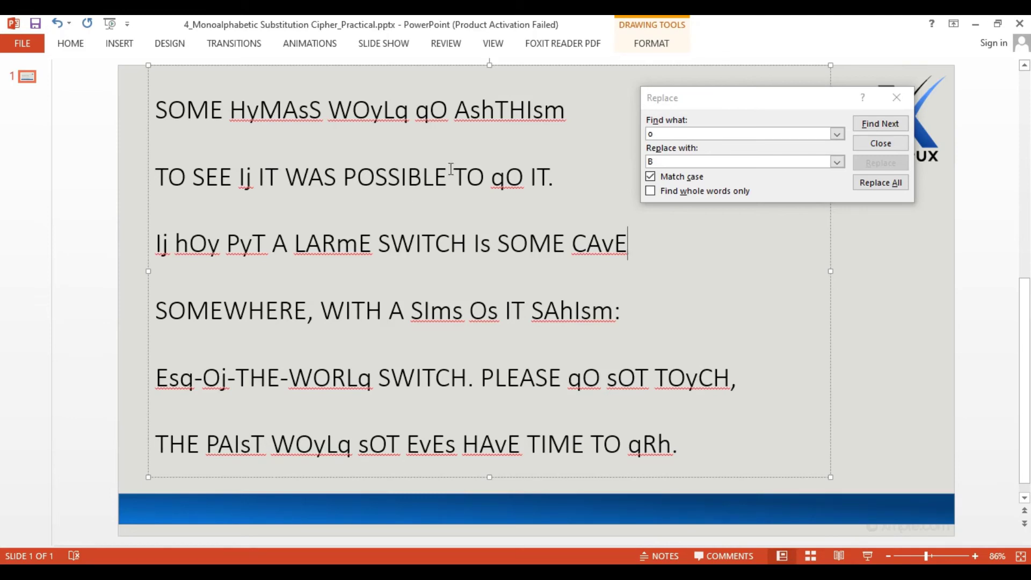
- Check the word "qO" in the second line and replace every lowercase "q" in the ciphertext with "D"
click(475, 235)
click(483, 177)
drag(491, 179, 520, 189)
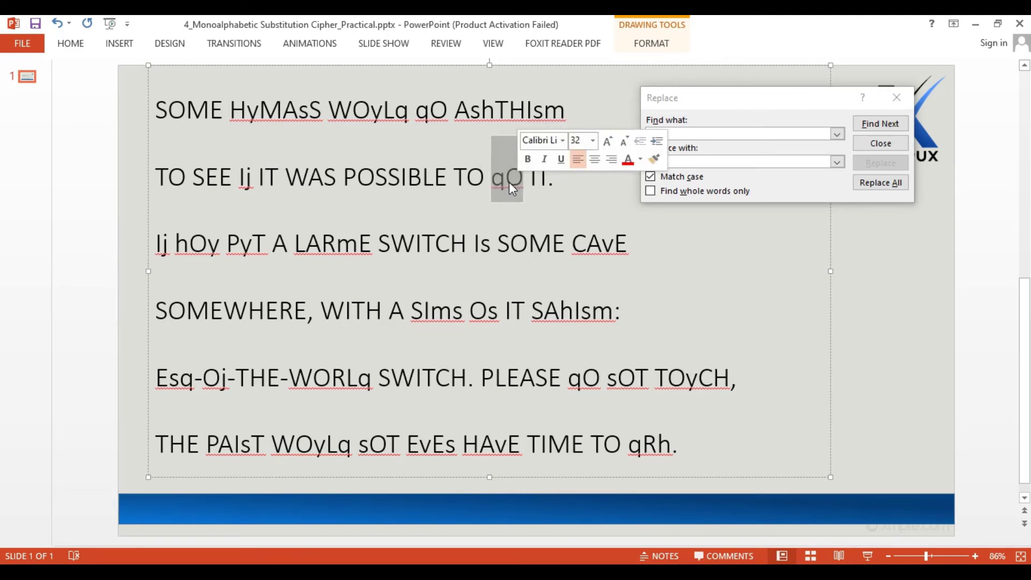
click(700, 132)
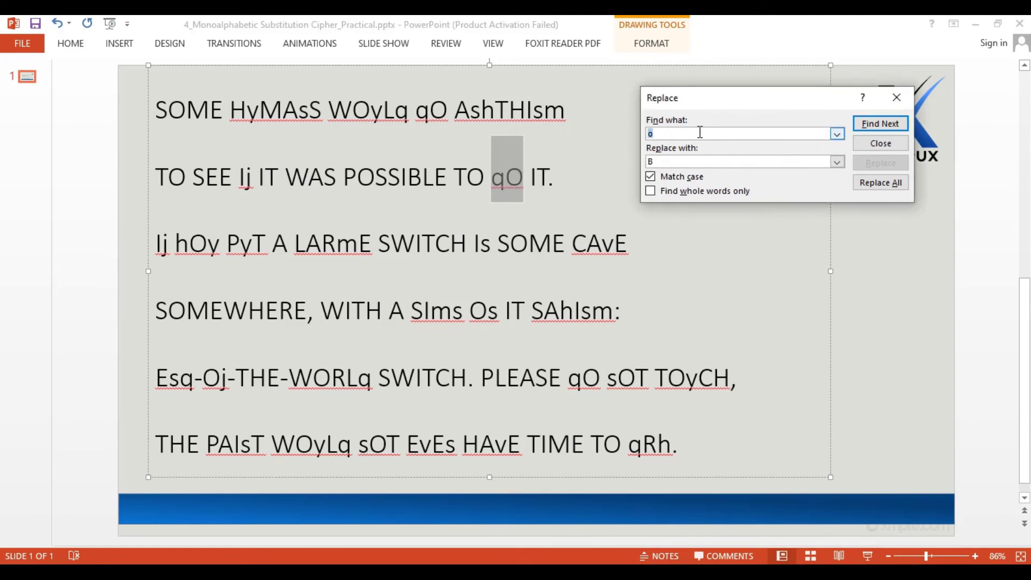
text(q)
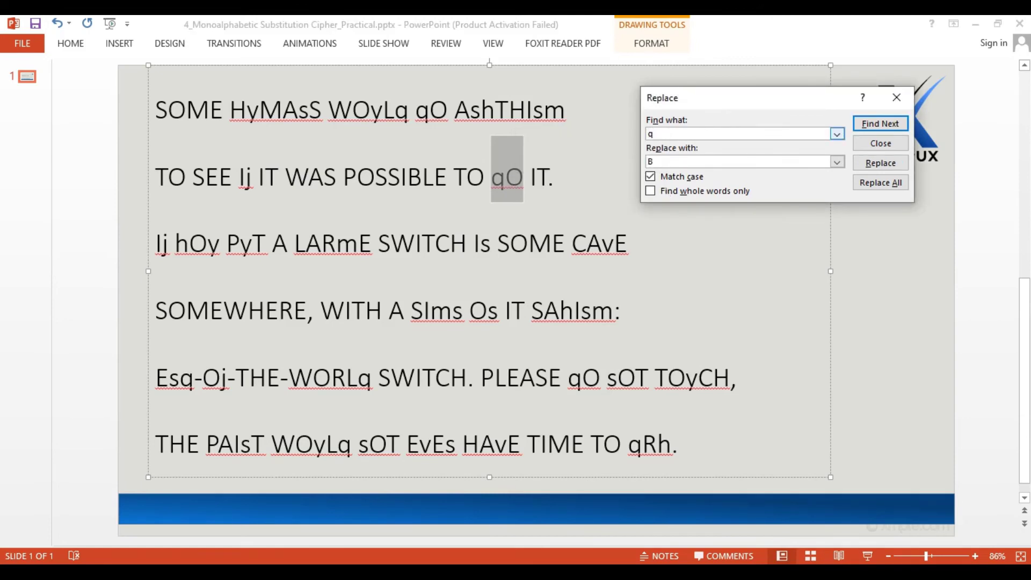
key(Tab)
text(D)
click(880, 182)
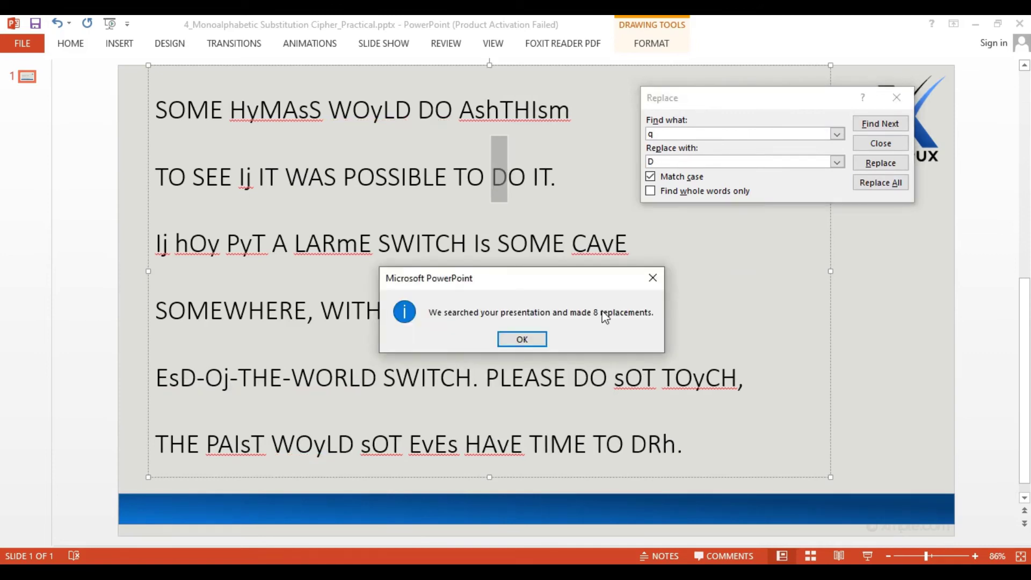
click(542, 338)
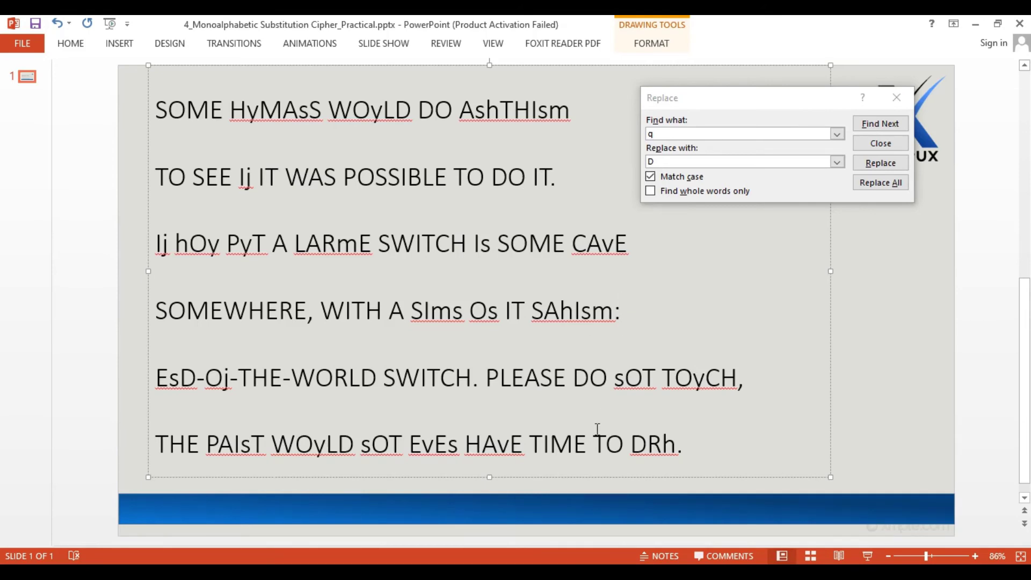
- Check the word "sOT" in the fifth line and replace every lowercase "s" in the ciphertext with "N"
drag(615, 387, 656, 380)
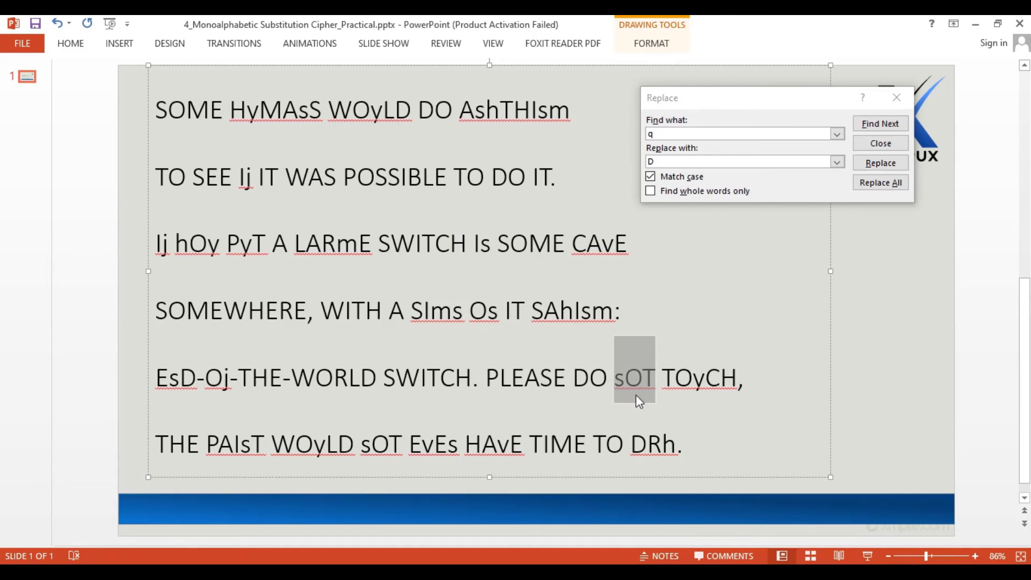
click(617, 381)
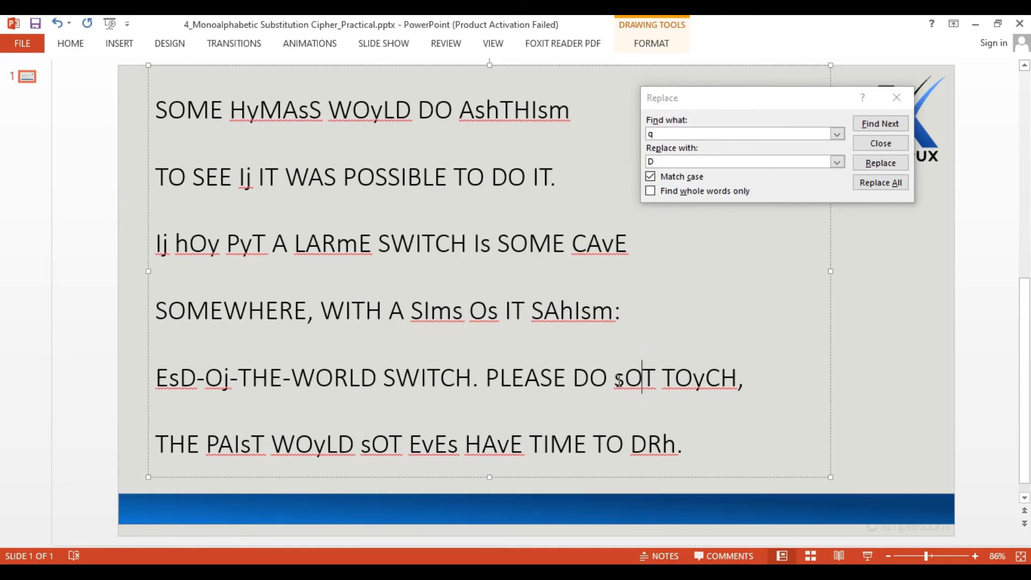
click(661, 135)
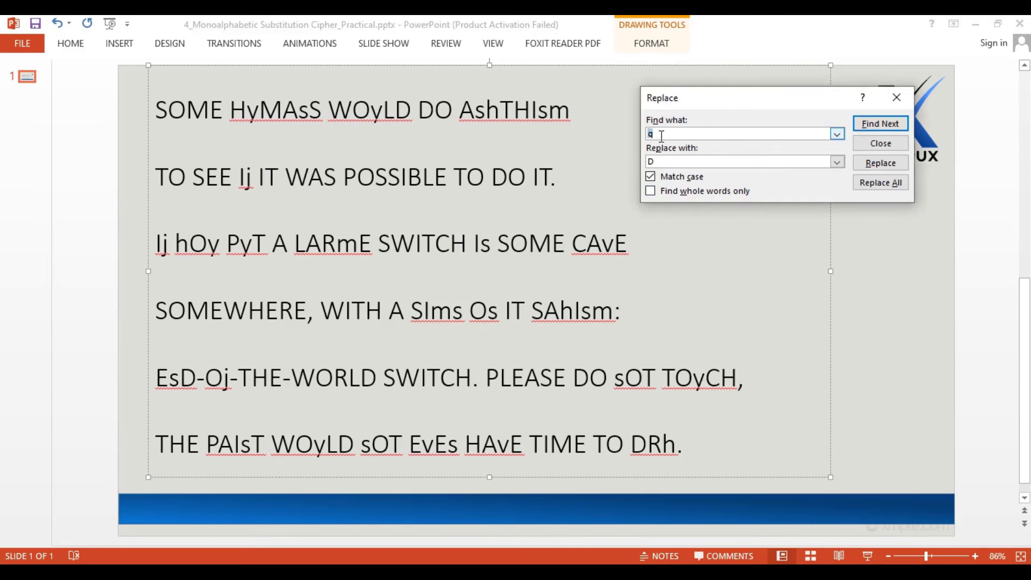
text(s)
key(Tab)
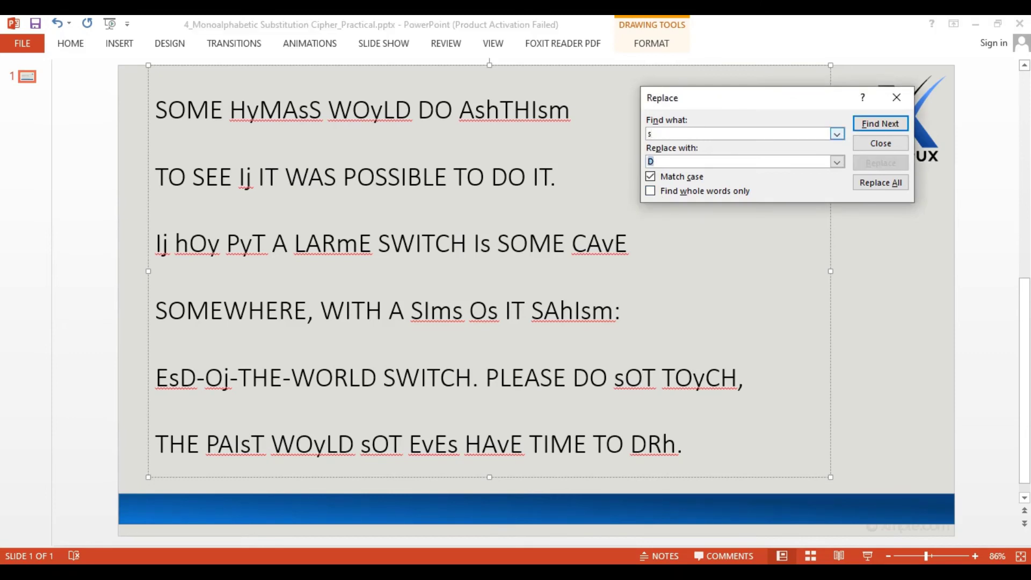
text(N)
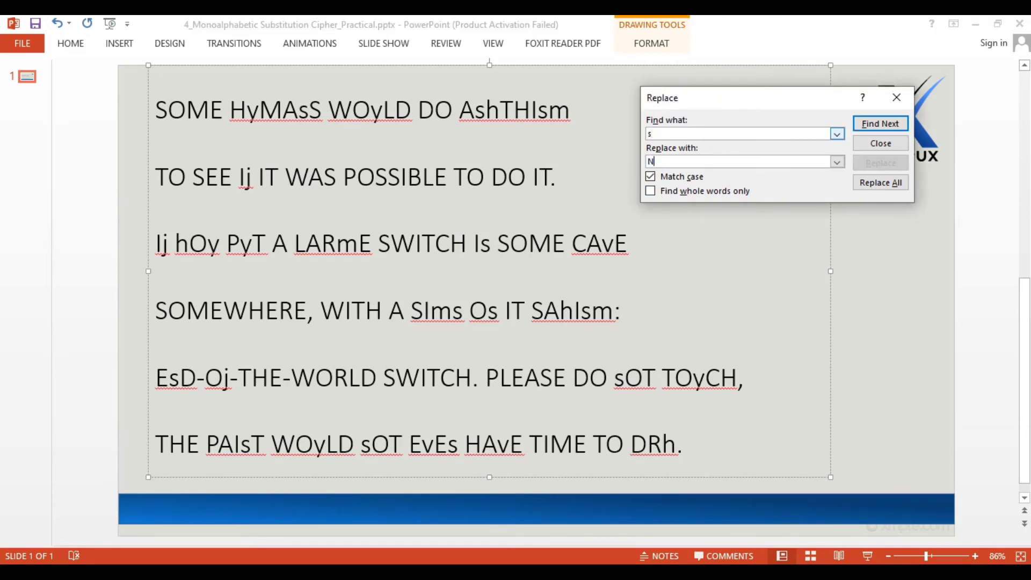
click(871, 183)
click(539, 335)
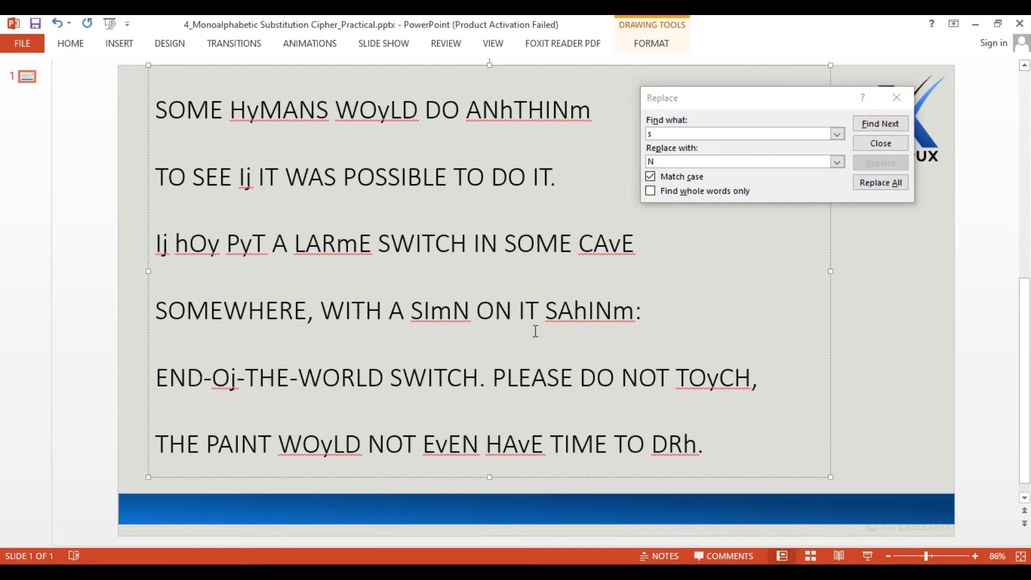
- Check the word "HyMANS" in the first line and replace every lowercase "y" in the ciphertext with "U"
drag(324, 111, 236, 118)
click(260, 133)
click(662, 140)
text(y)
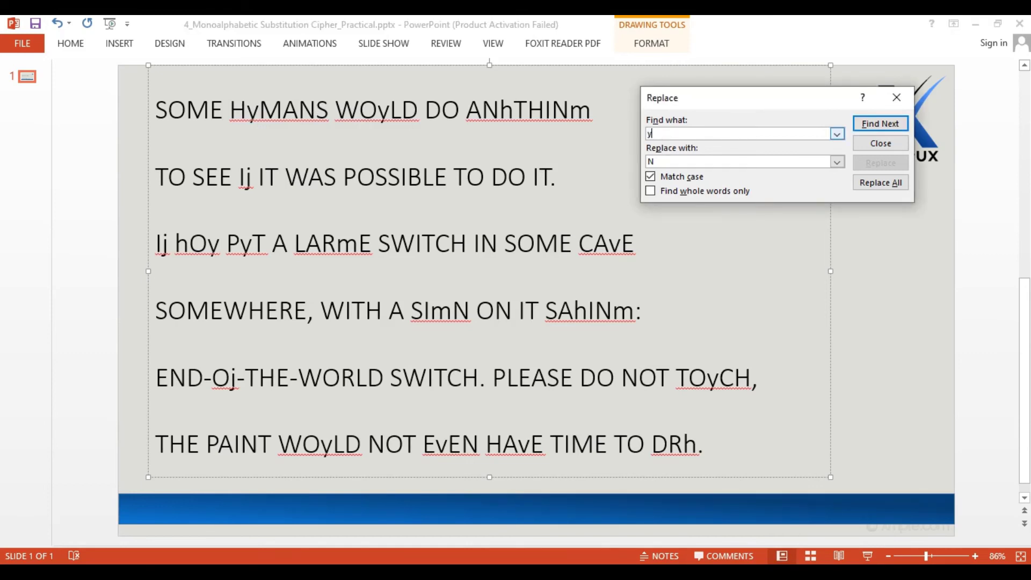
key(Tab)
text(U)
click(880, 183)
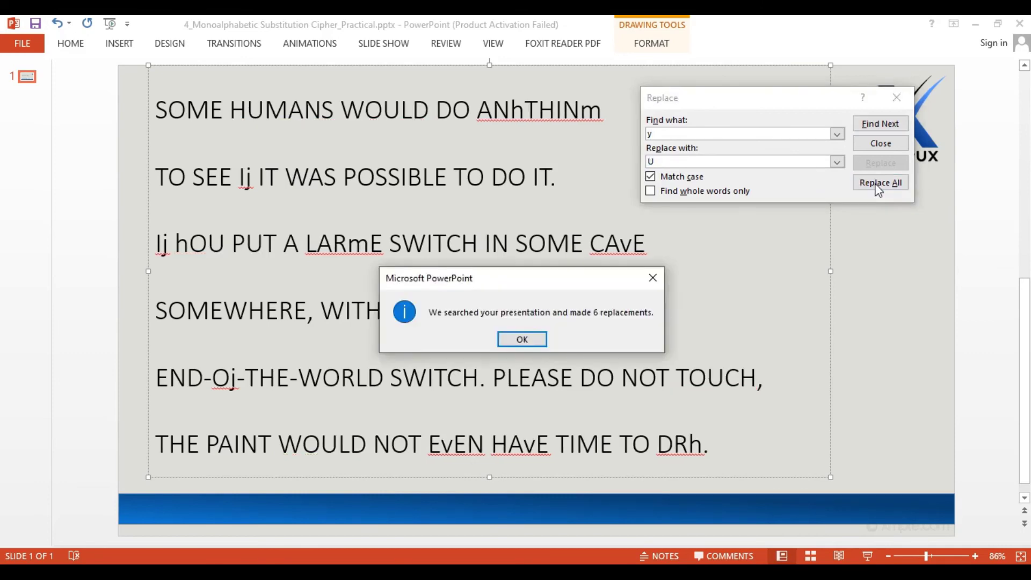
click(522, 339)
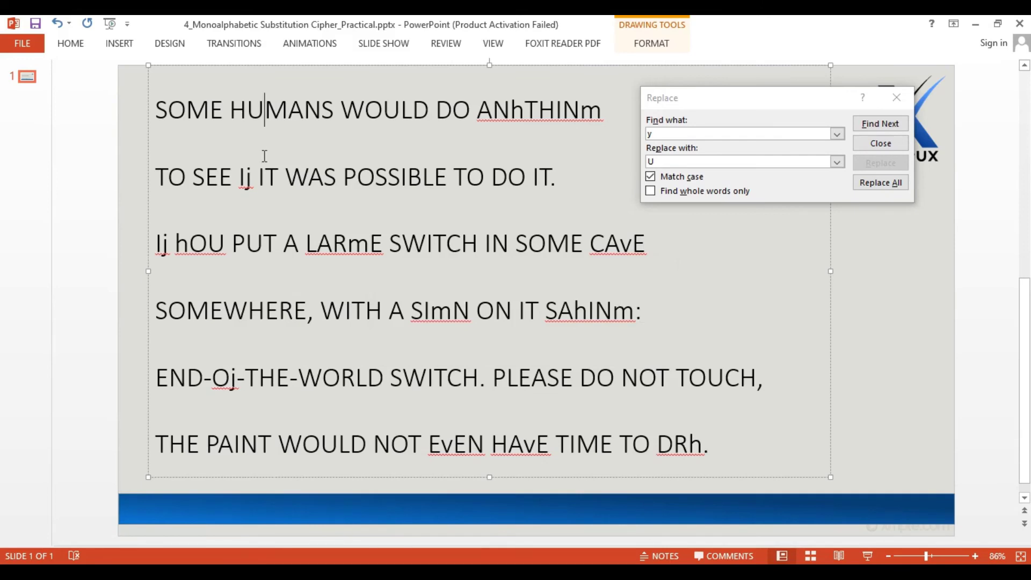
- Compare "Ij" in the second line with the solved words "IT" and "IN", and replace every lowercase "j" in the ciphertext with "F"
drag(253, 179, 239, 181)
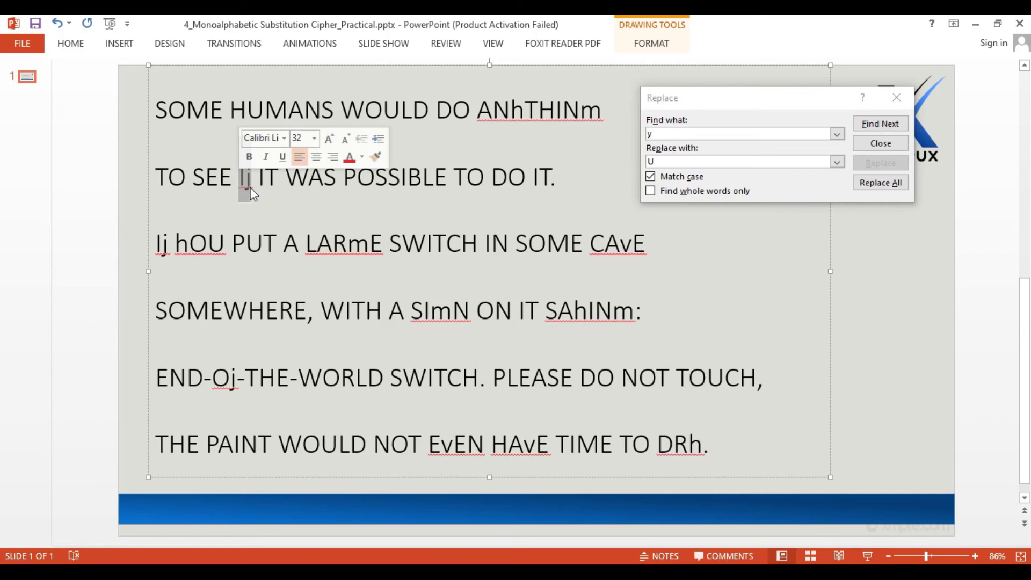
click(251, 177)
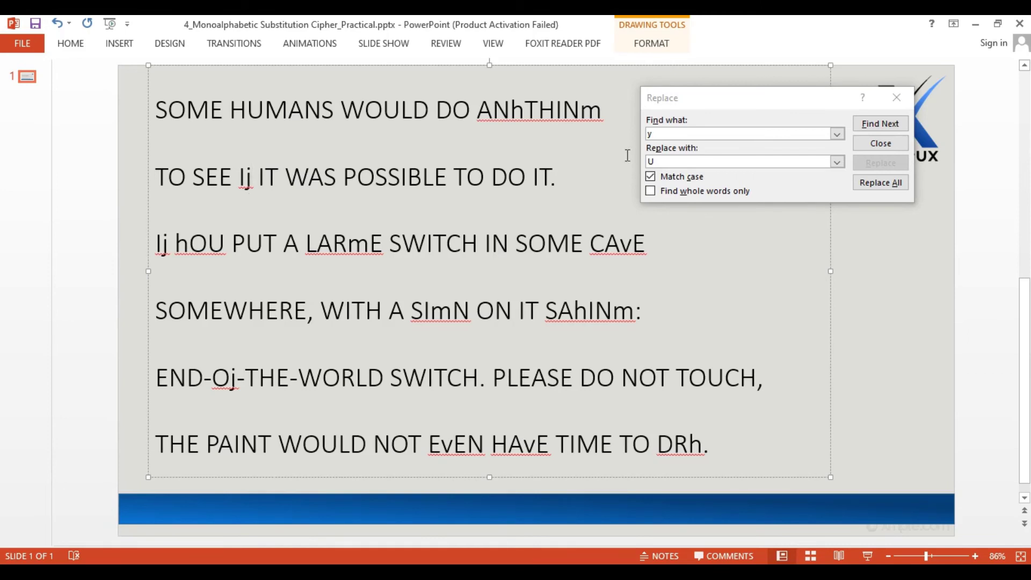
double_click(542, 173)
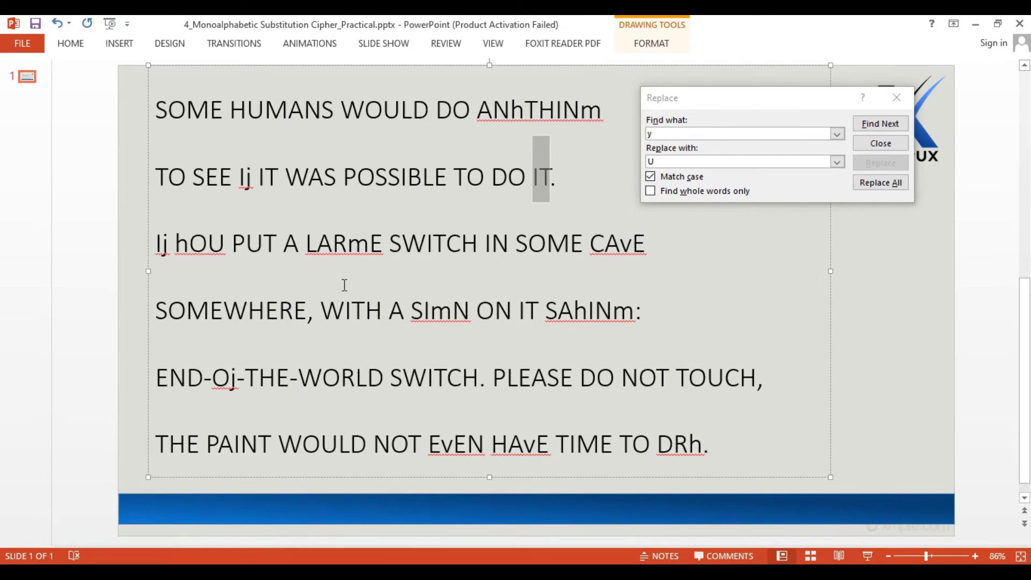
double_click(501, 246)
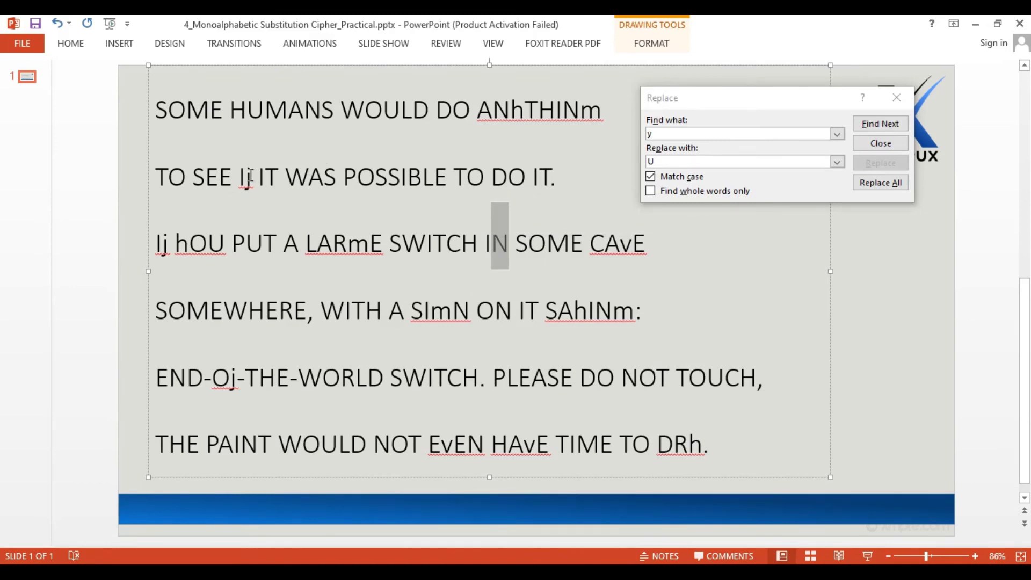
click(652, 134)
key(Tab)
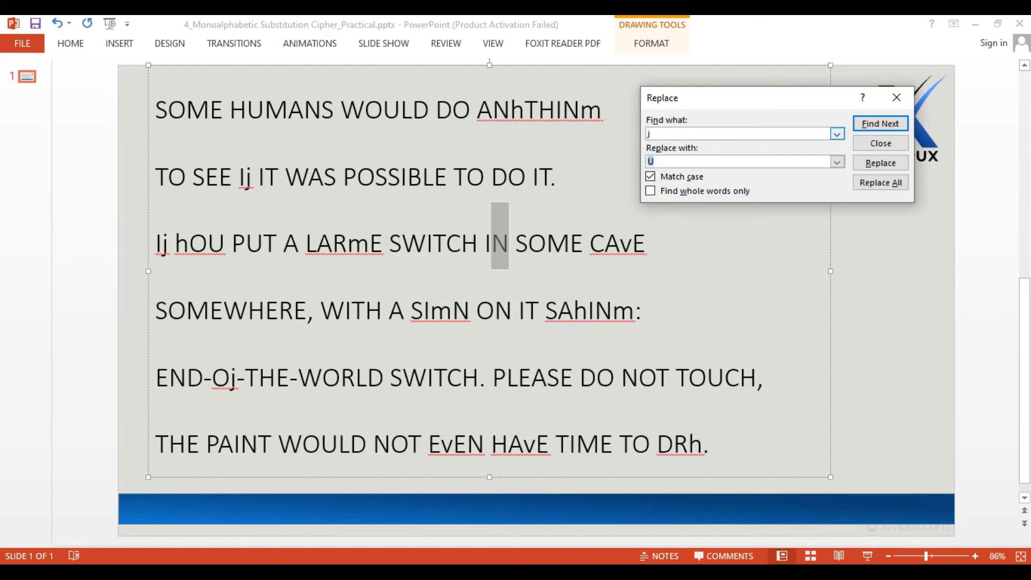
text(F)
click(876, 183)
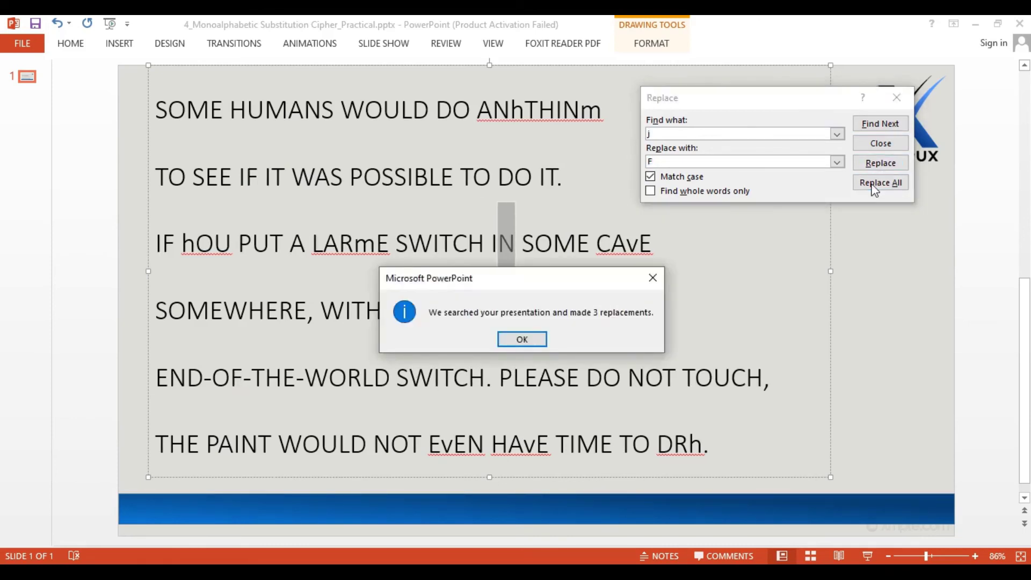
click(529, 340)
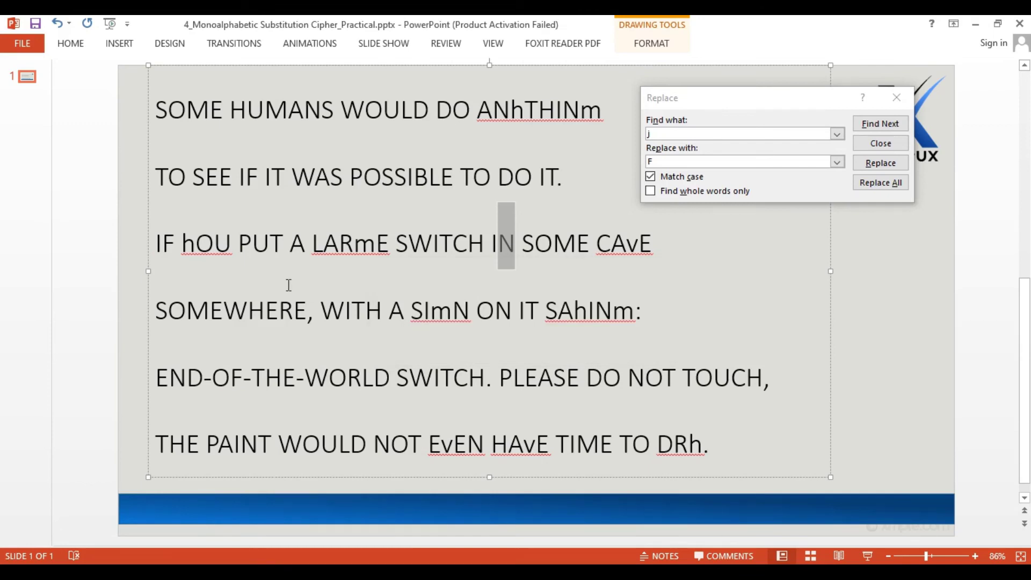
- Check the word "hOU" in the third line and replace every lowercase "h" in the ciphertext with "Y"
drag(232, 245, 183, 244)
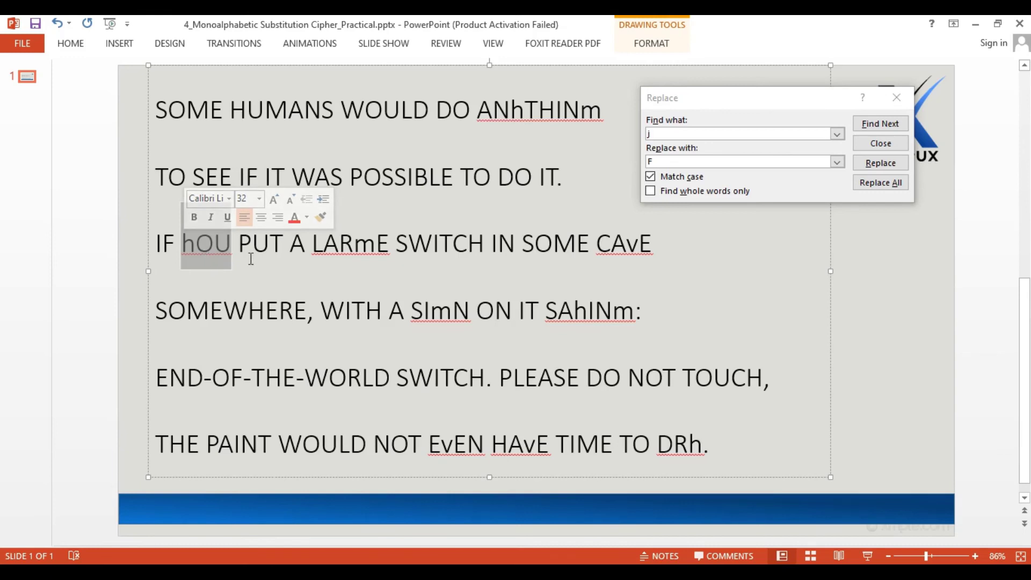
click(669, 135)
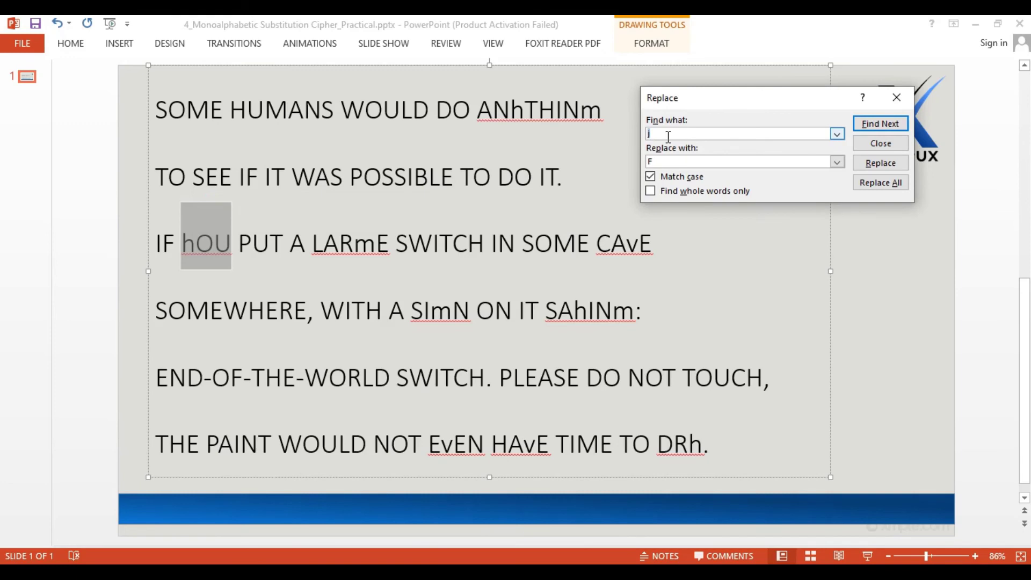
text(j)
key(BackSpace)
text(h)
key(Tab)
text(Y)
click(881, 183)
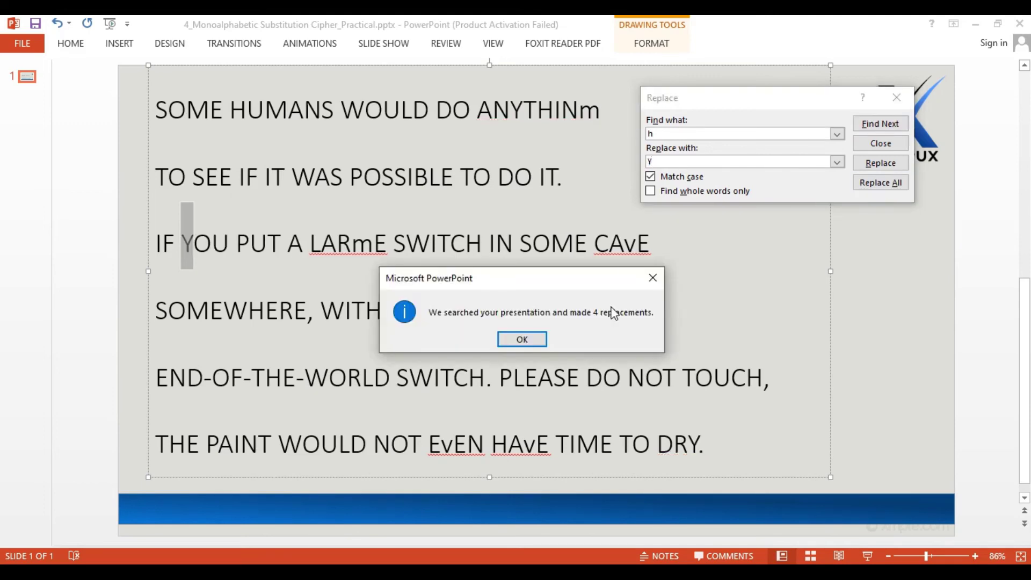
click(523, 339)
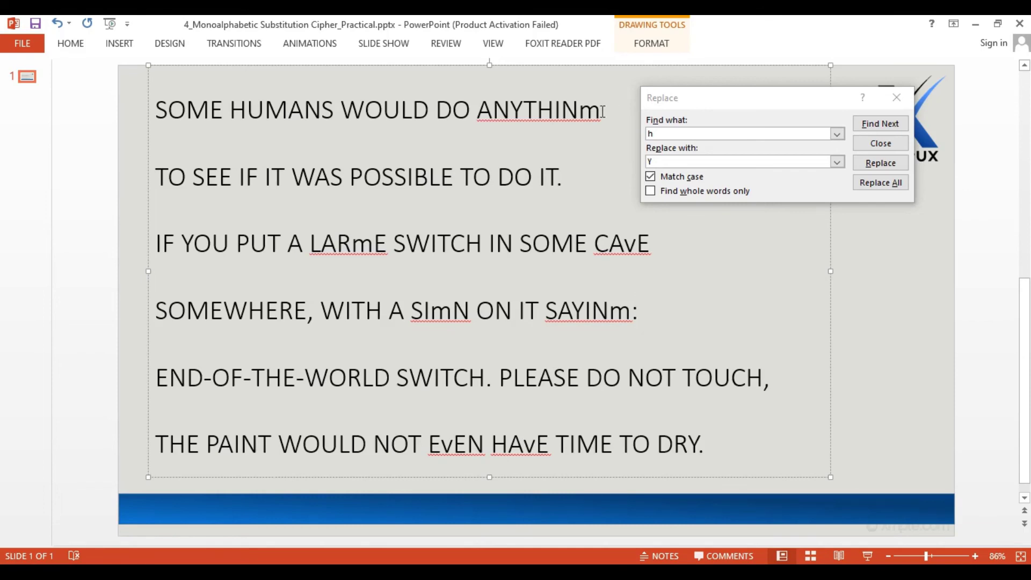
- Check the word "ANYTHINm" in the first line and replace every lowercase "m" in the ciphertext with "G"
drag(602, 110, 540, 109)
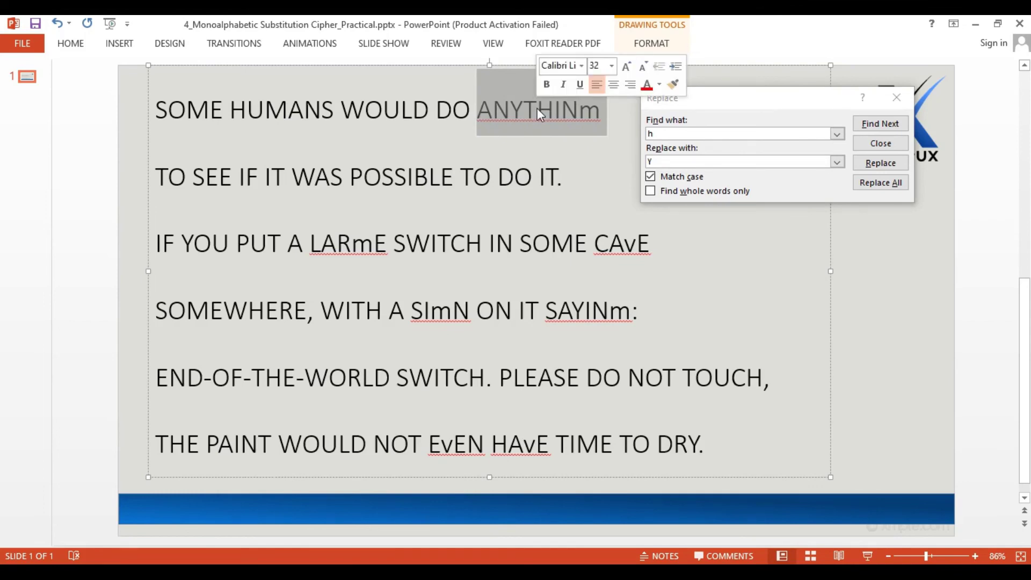
click(535, 125)
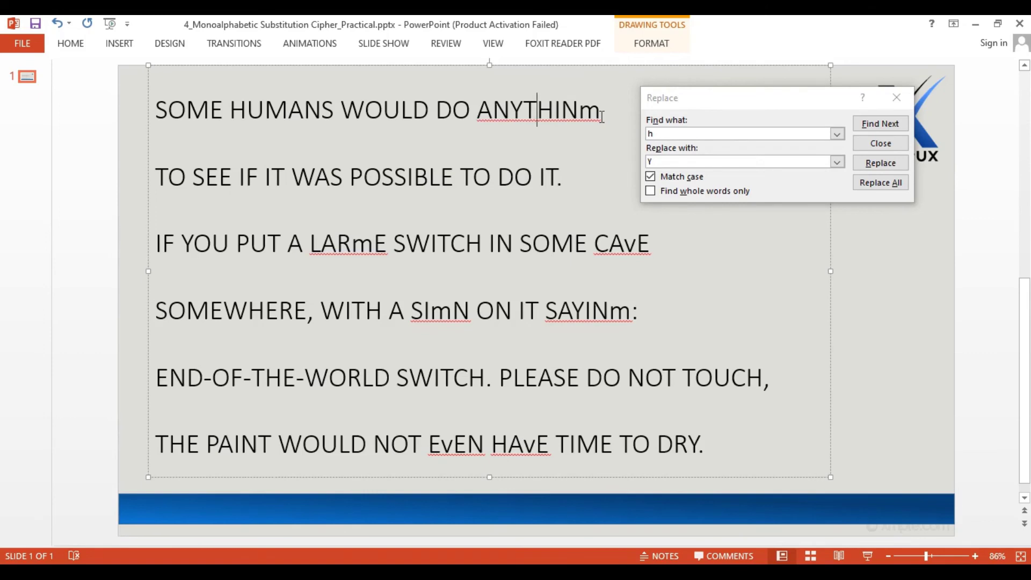
double_click(667, 135)
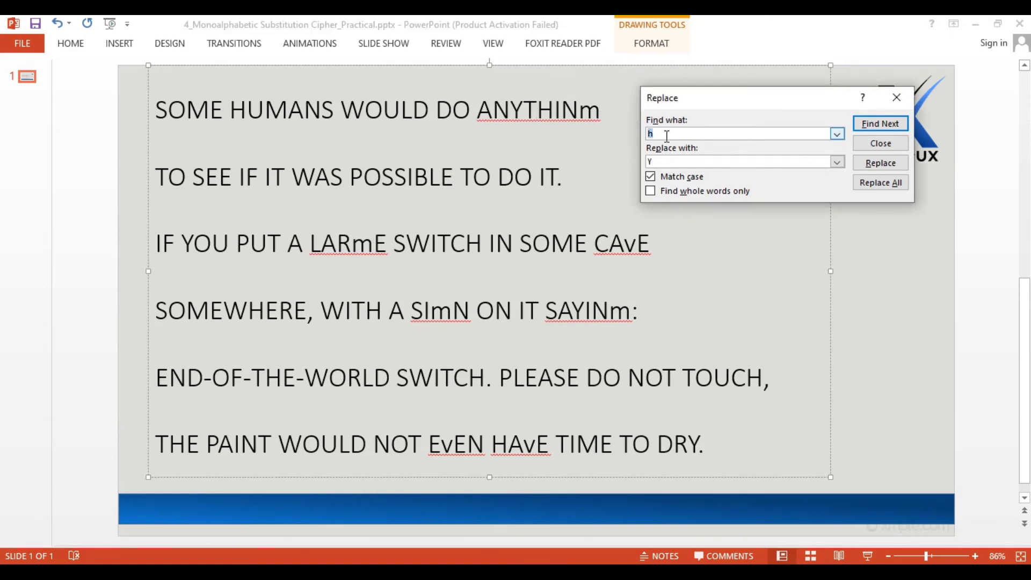
text(m)
key(Tab)
text(G)
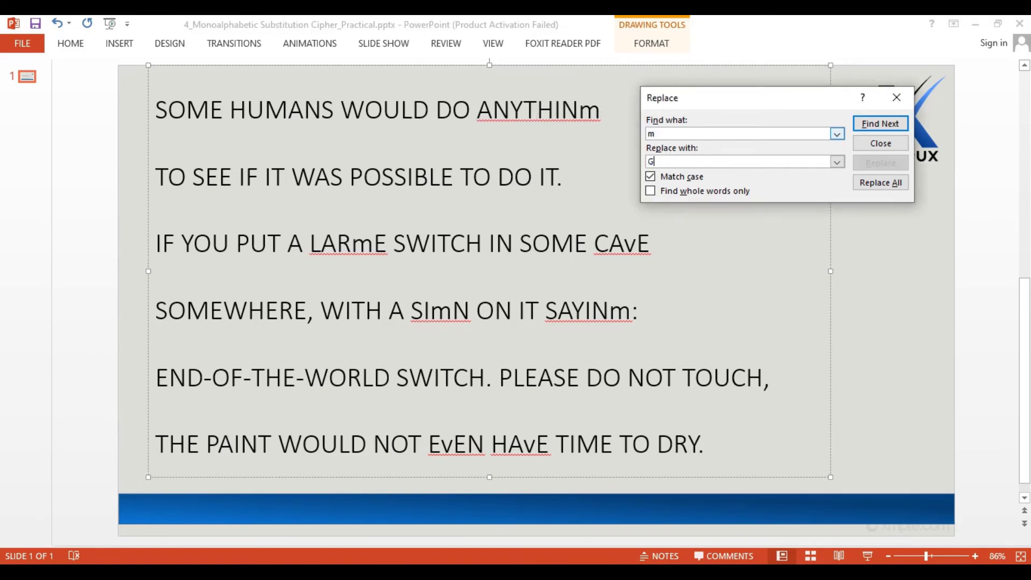
click(881, 183)
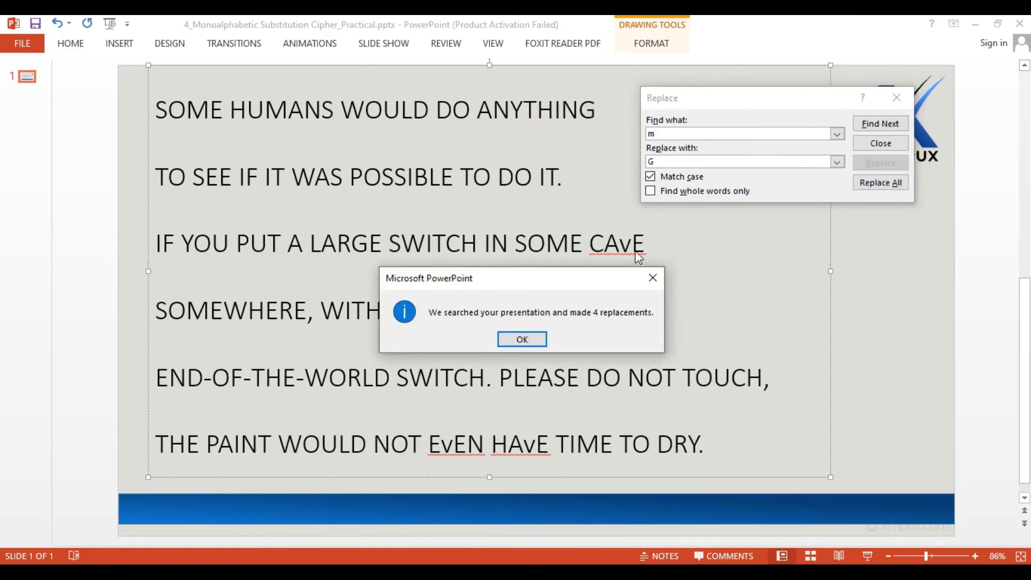
click(522, 337)
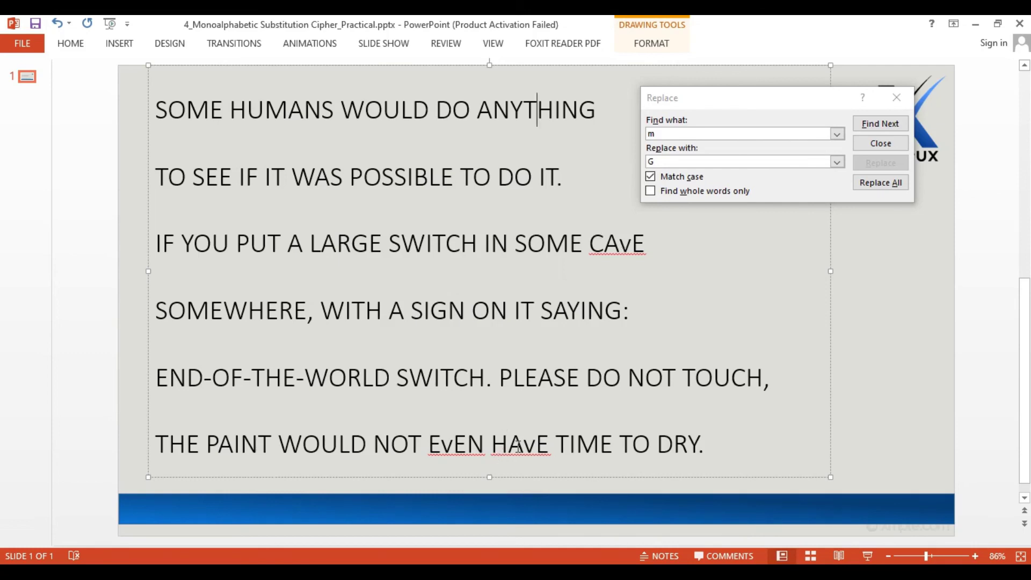
- Check the word "HAvE" in the last line and replace every lowercase "v" in the ciphertext with "V"
drag(549, 446, 499, 446)
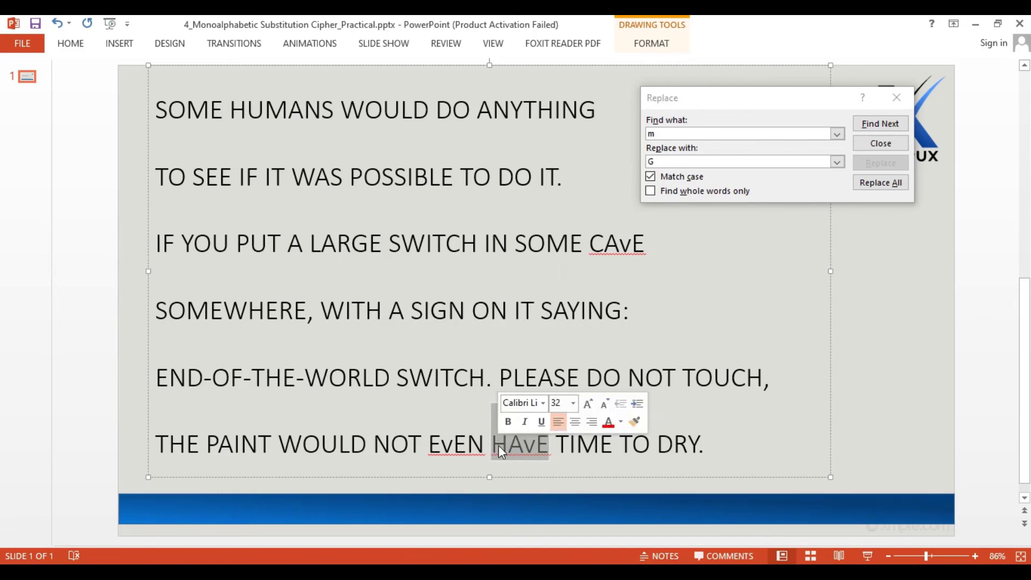
click(533, 450)
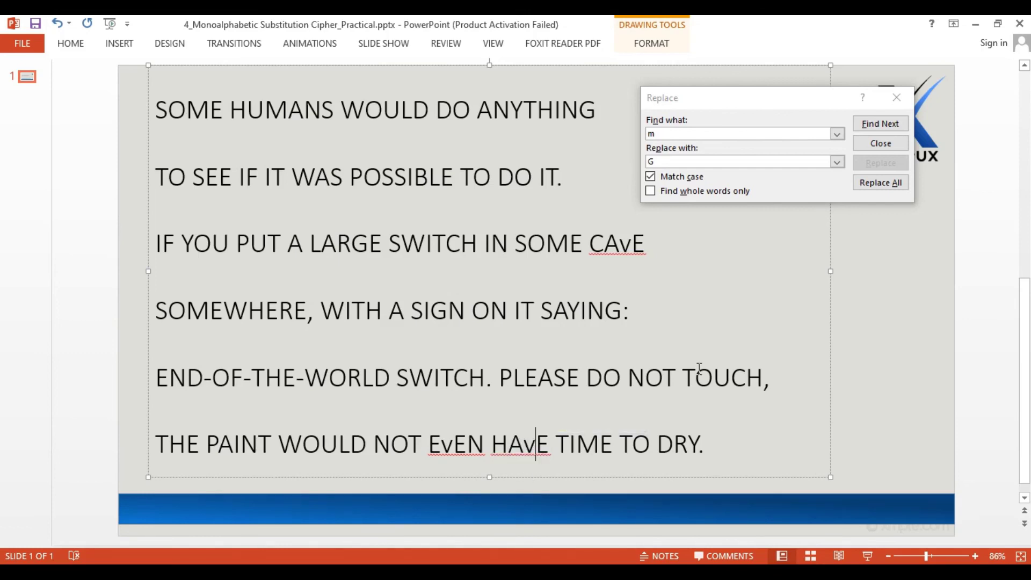
double_click(669, 132)
text(v)
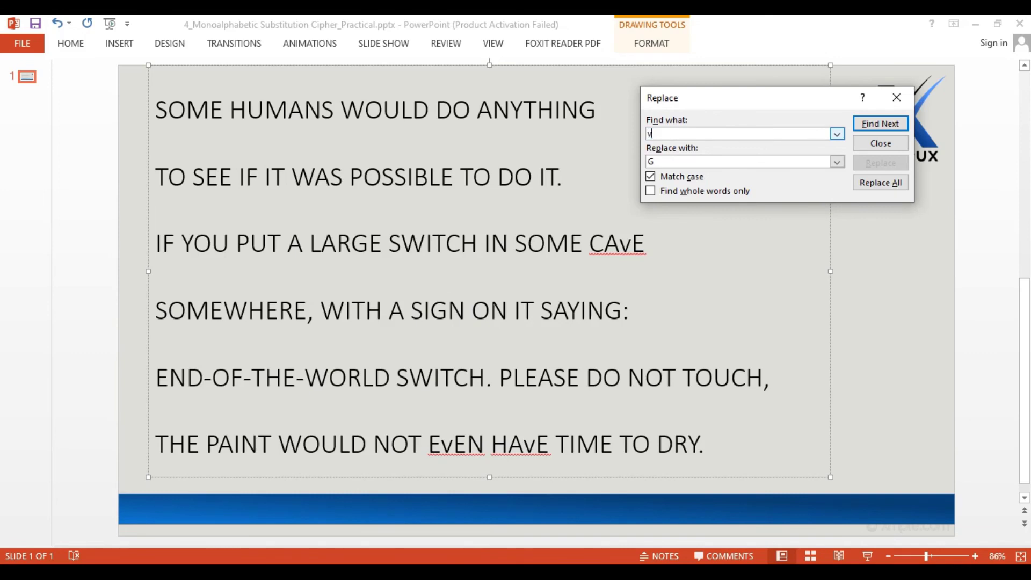
key(Tab)
text(V)
click(868, 184)
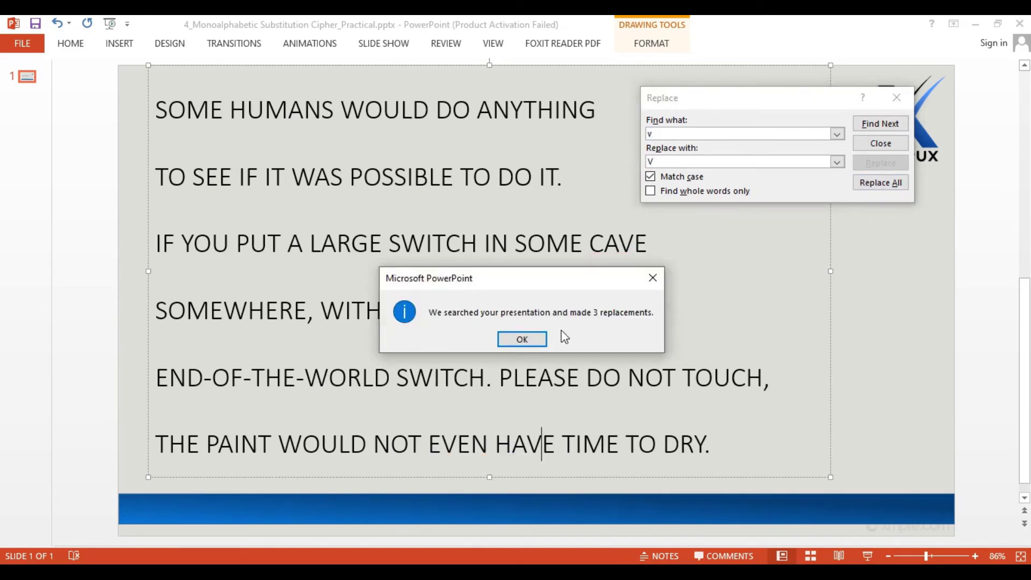
click(540, 339)
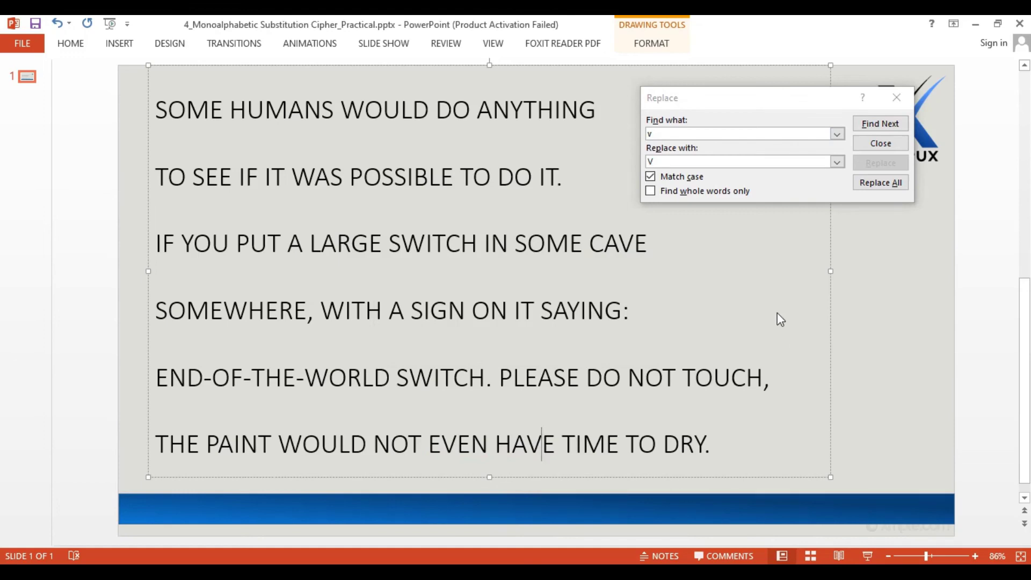